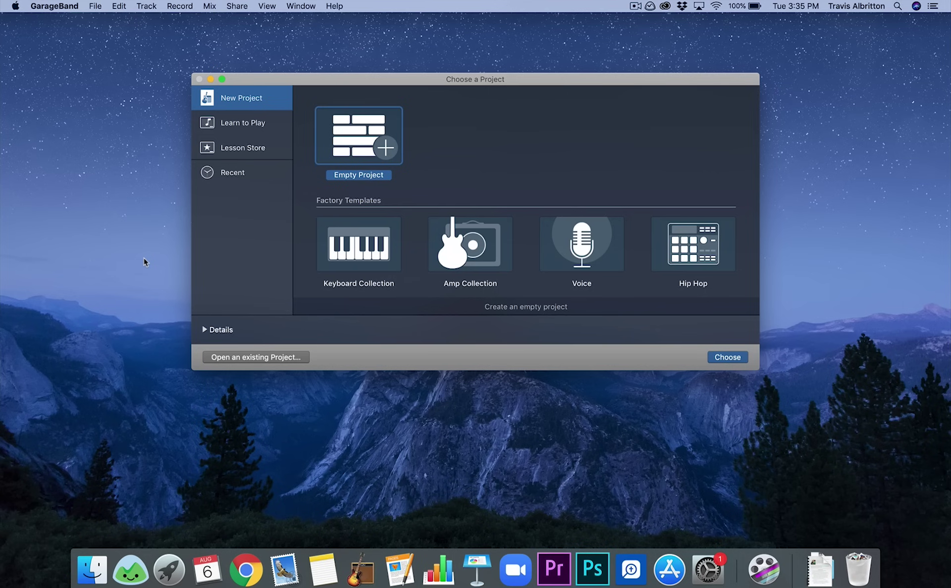
Create an empty project with one microphone Audio track recording from Input 1.
click(729, 357)
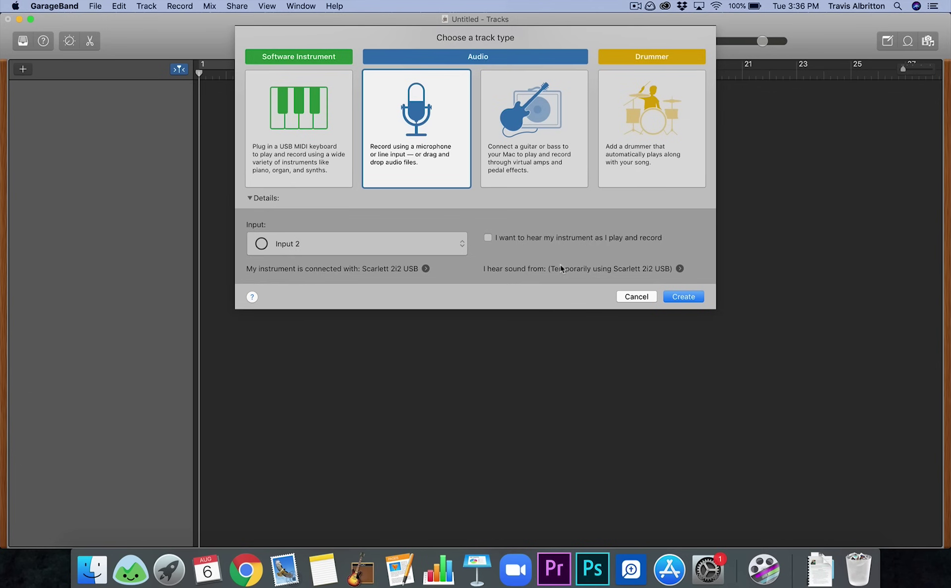
click(445, 246)
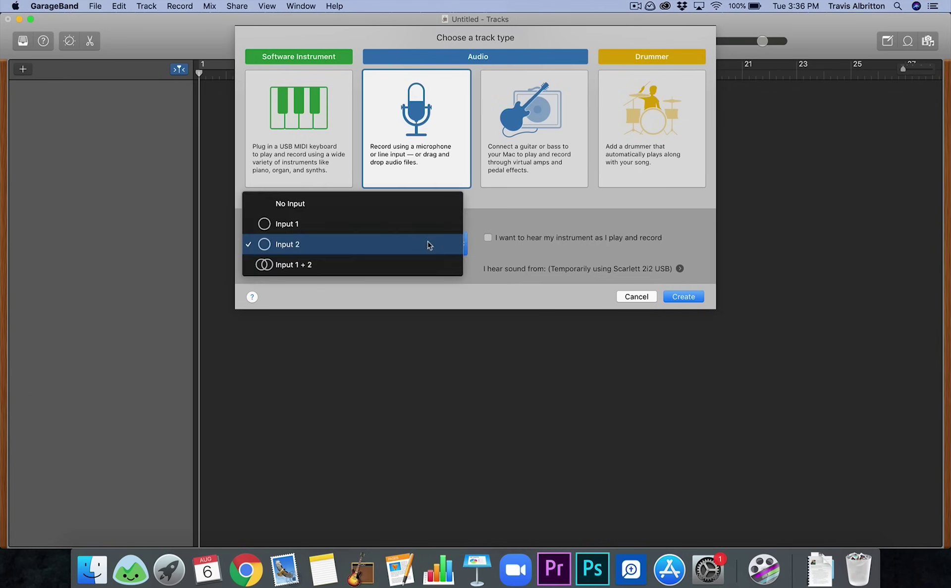
click(427, 233)
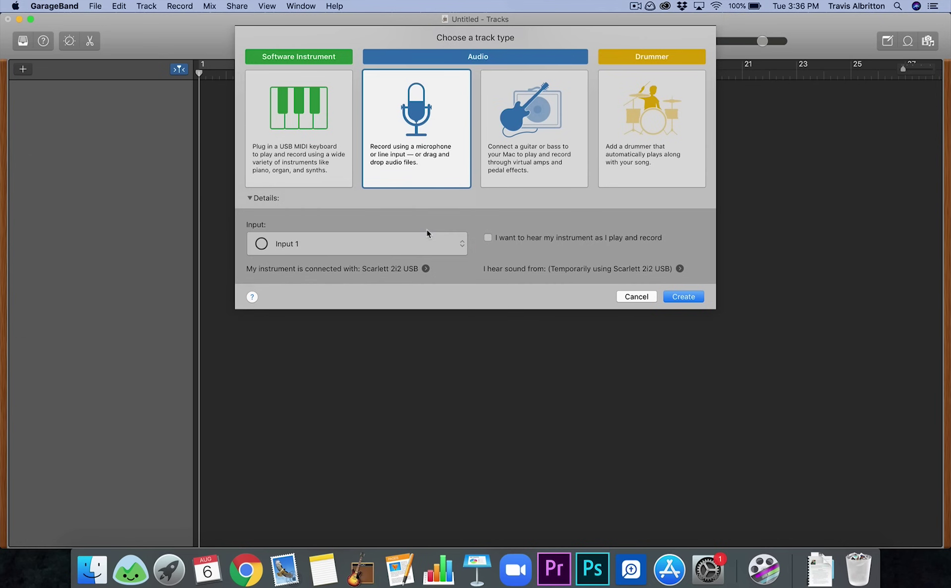
click(692, 300)
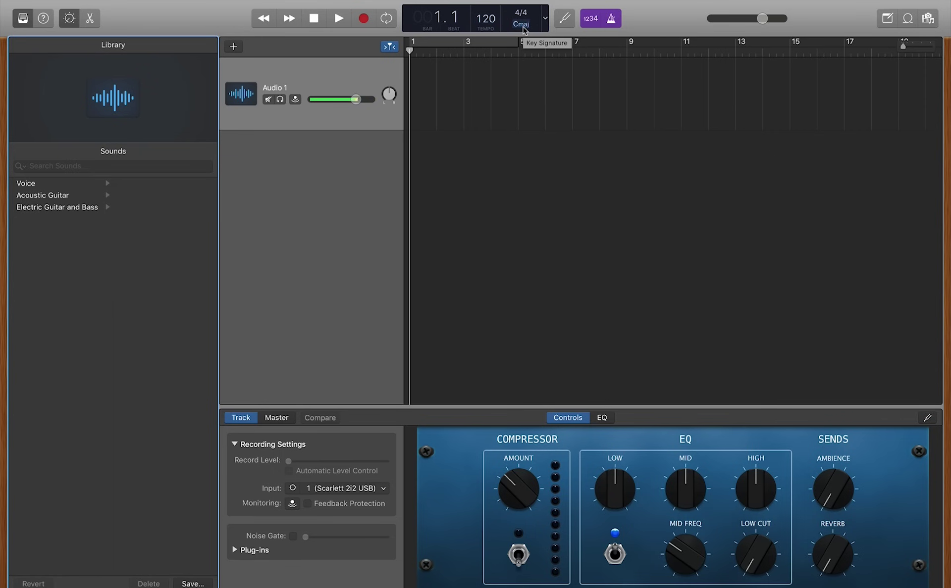
Turn off the metronome and count-in, and show the time readout in minutes and seconds.
click(612, 25)
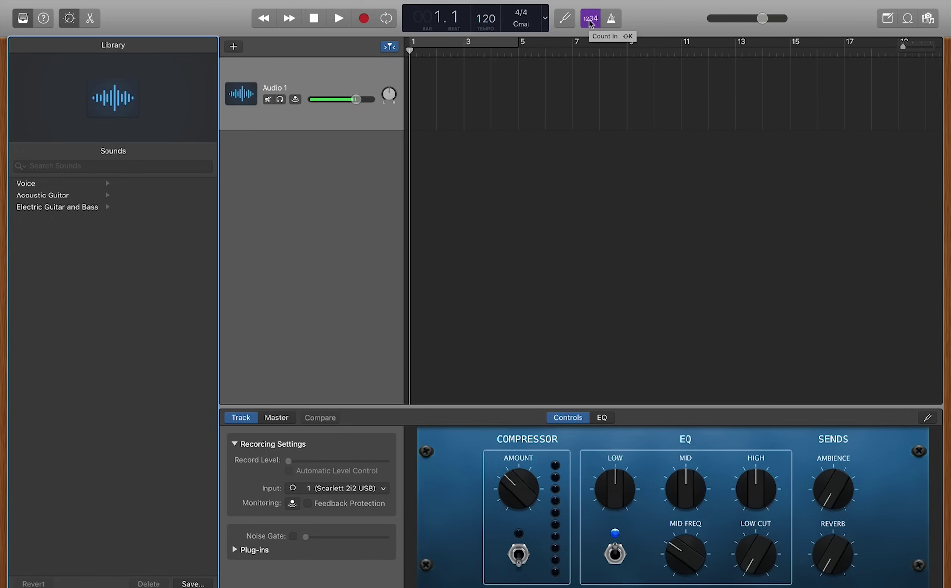
click(591, 22)
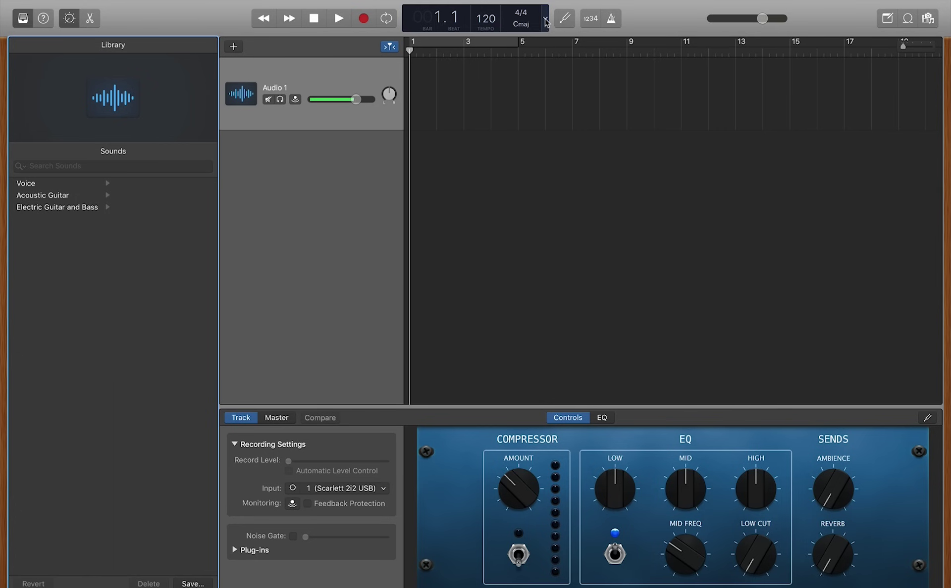
click(546, 21)
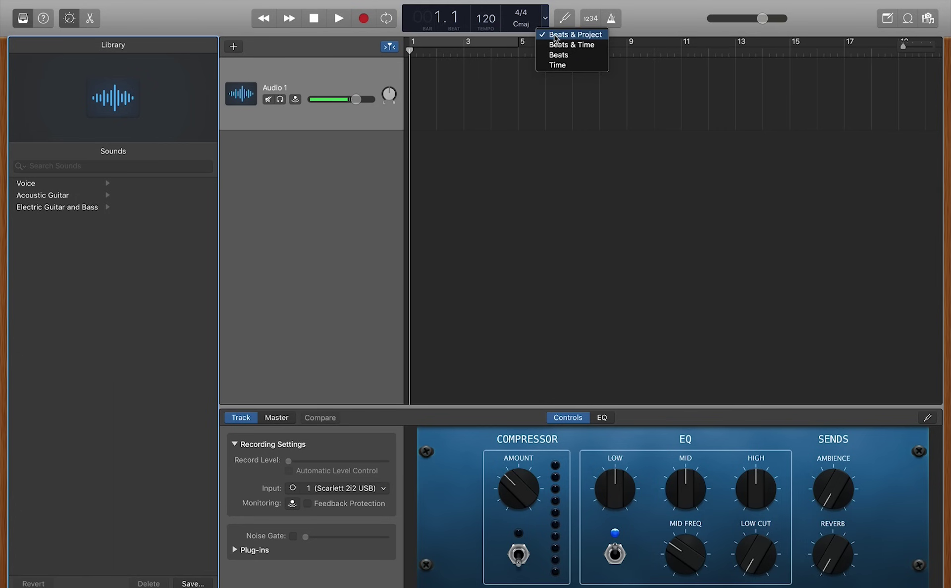
click(560, 65)
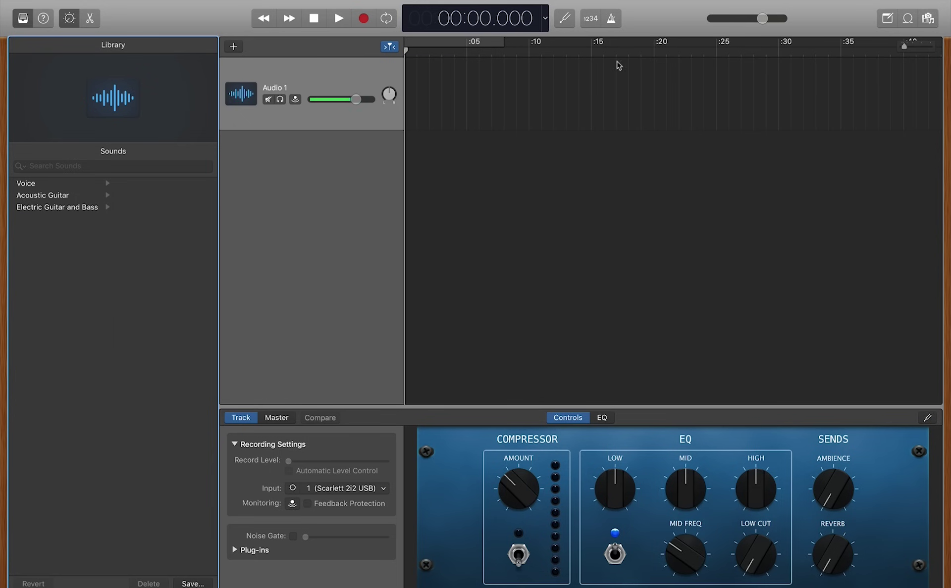
scroll(622, 89, left, 2)
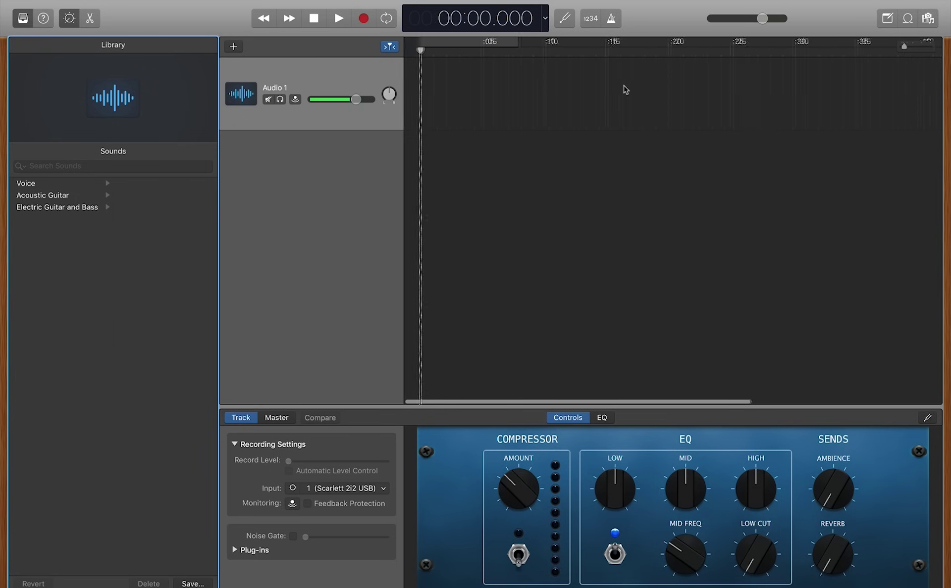
click(361, 83)
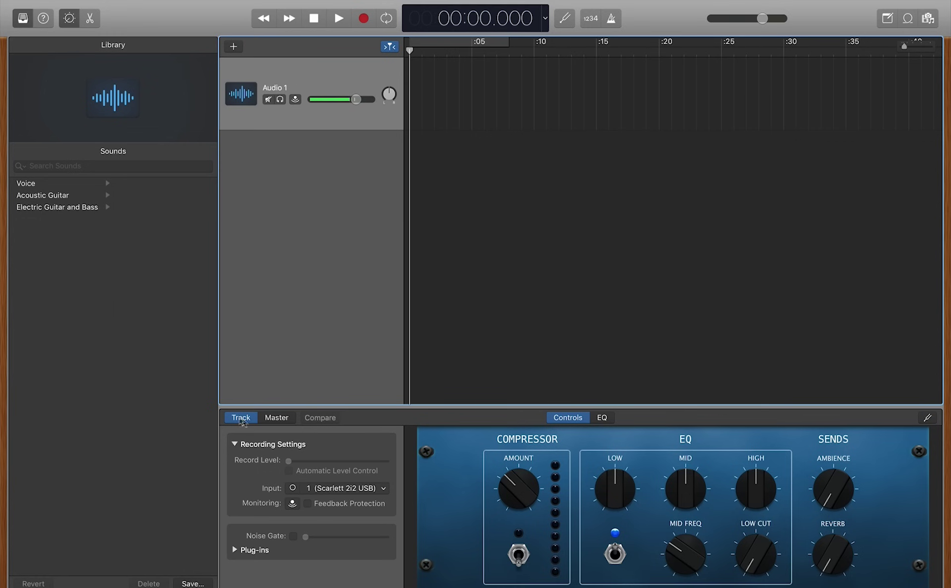
Keep Audio 1 recording from Input 1 and hide the library.
click(328, 491)
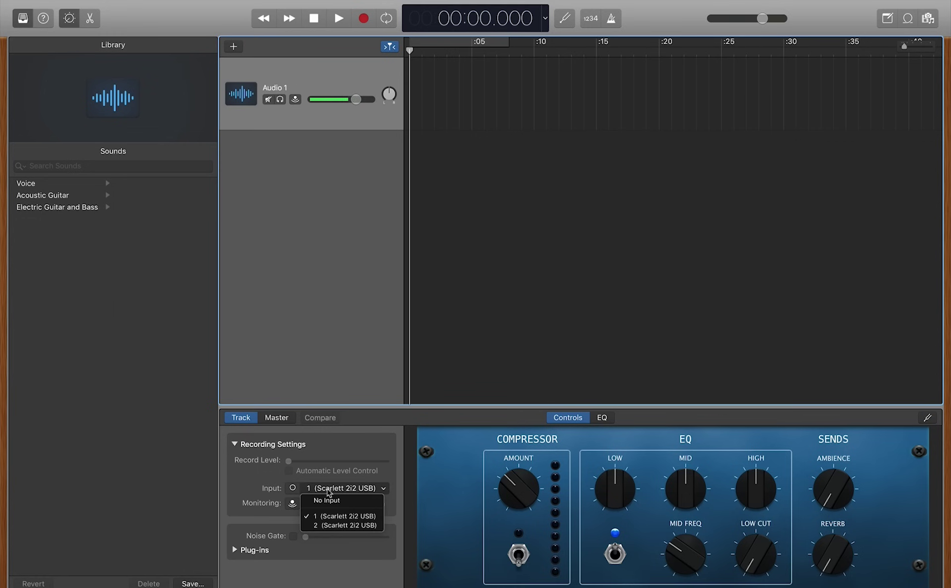
click(330, 518)
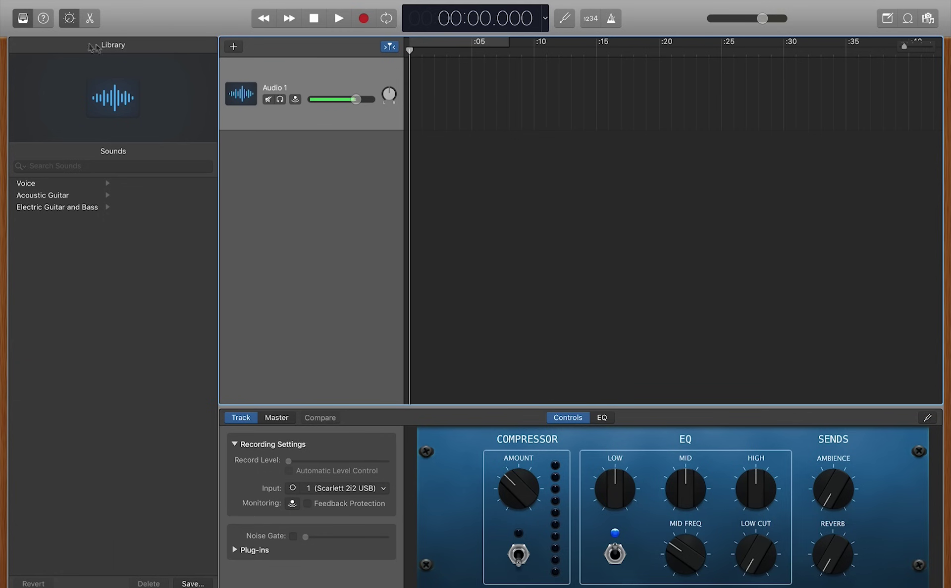
click(23, 19)
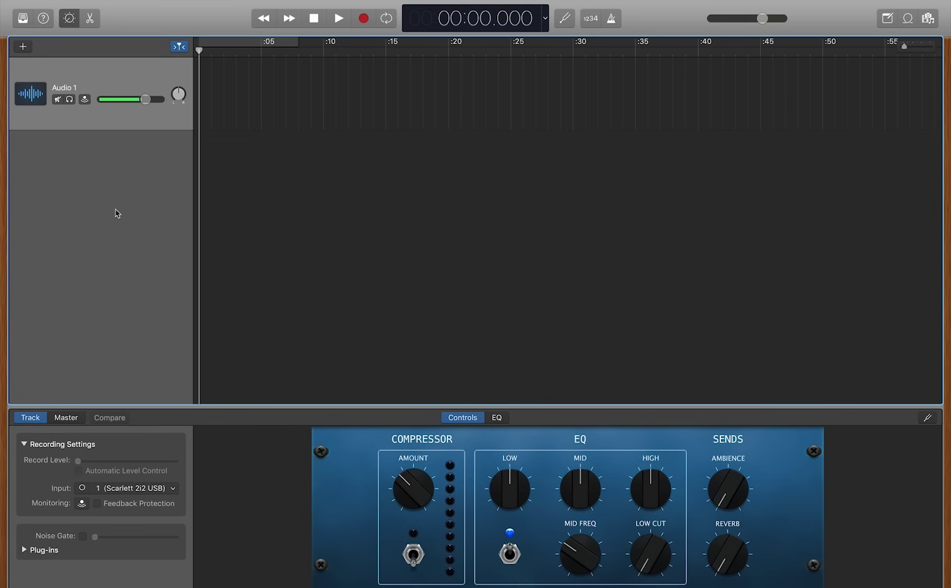
Use Save As to store the project on the Desktop as 'GB Podcast Template'.
mouse_move(149, 3)
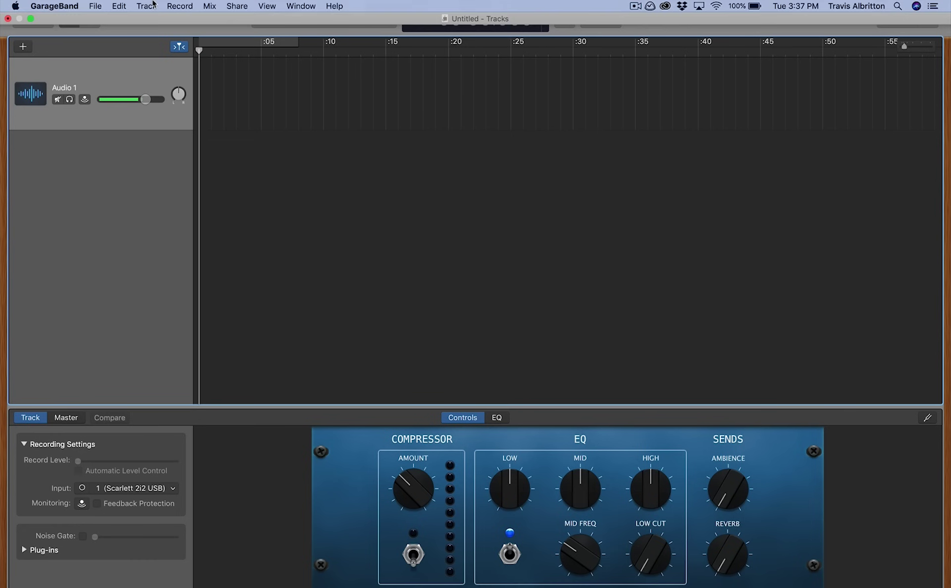
click(93, 6)
click(132, 91)
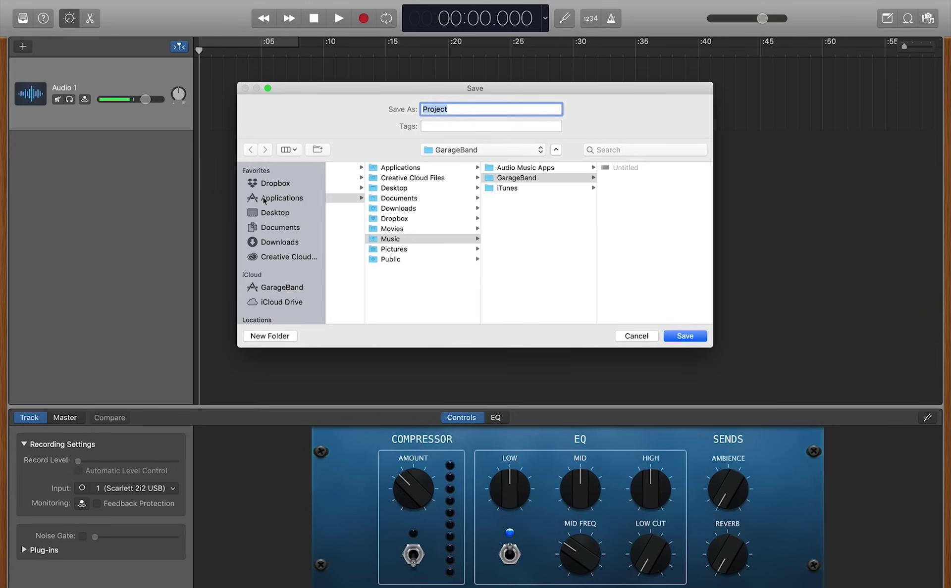
click(287, 214)
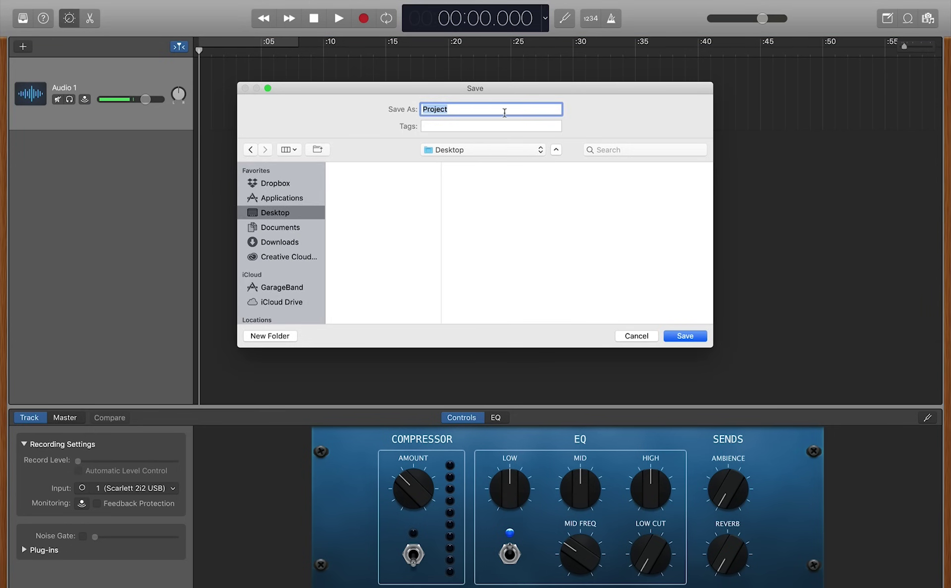
text(GB Podcast Template)
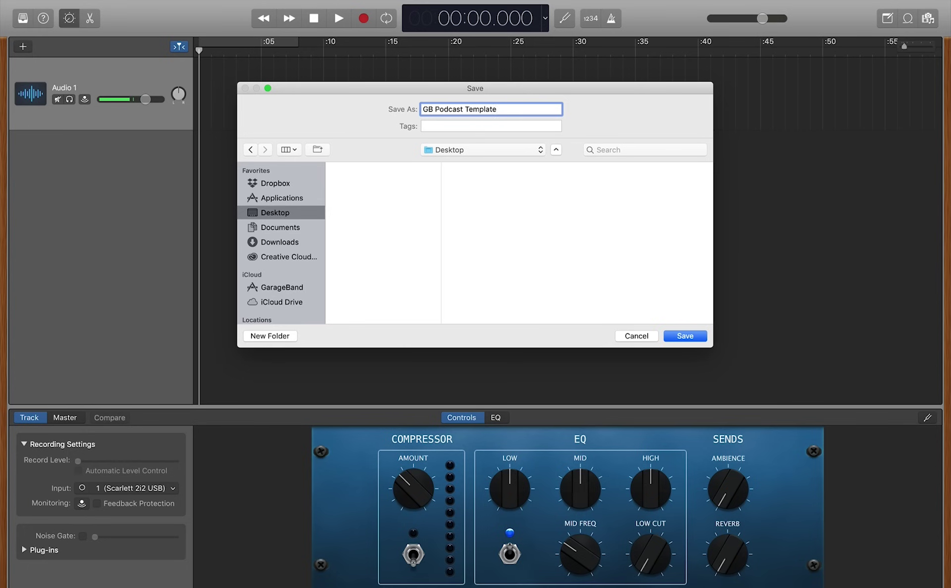
key(Return)
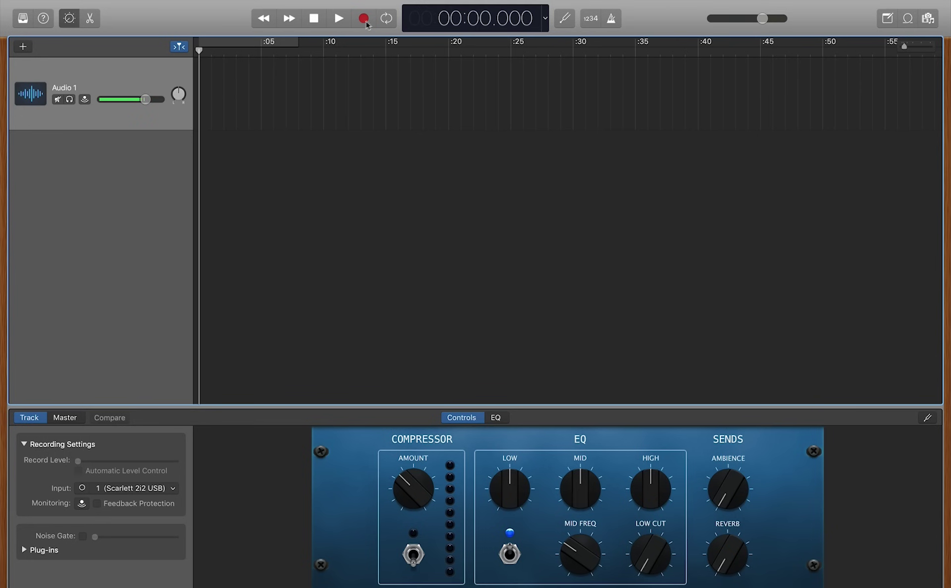
Record a roughly 21-second voice take on Audio 1, then move the playhead back to review it.
click(364, 19)
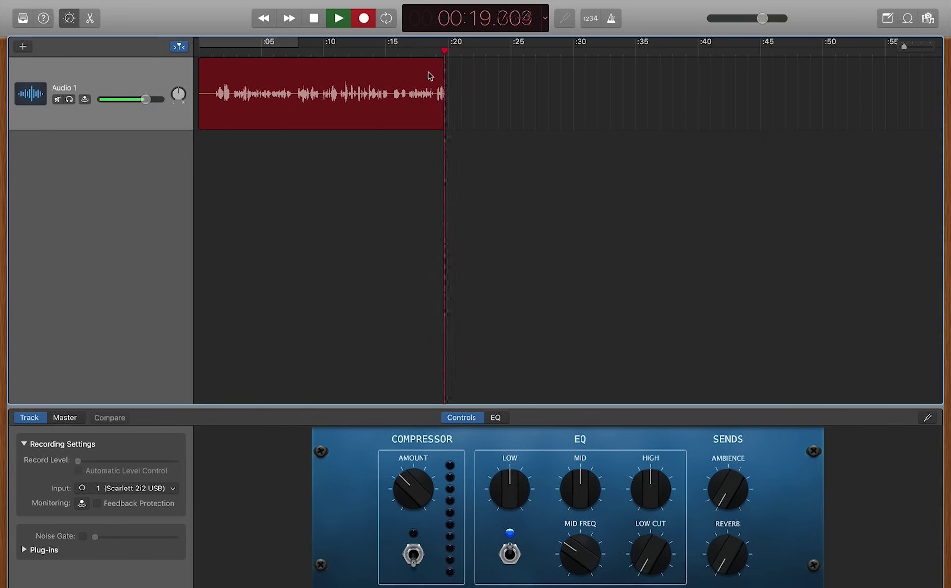
click(315, 18)
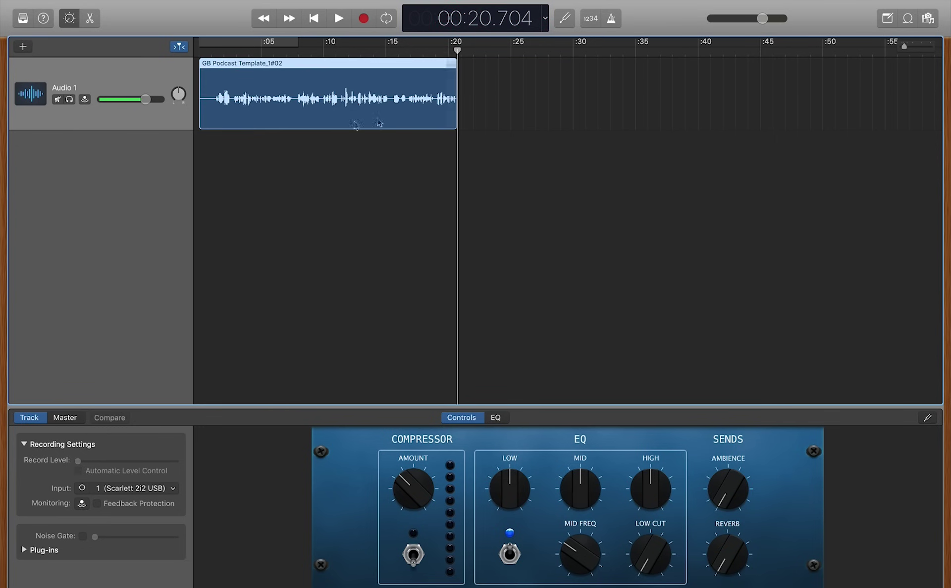
mouse_move(449, 55)
mouse_down()
mouse_move(452, 69)
mouse_move(287, 71)
mouse_move(458, 69)
mouse_up()
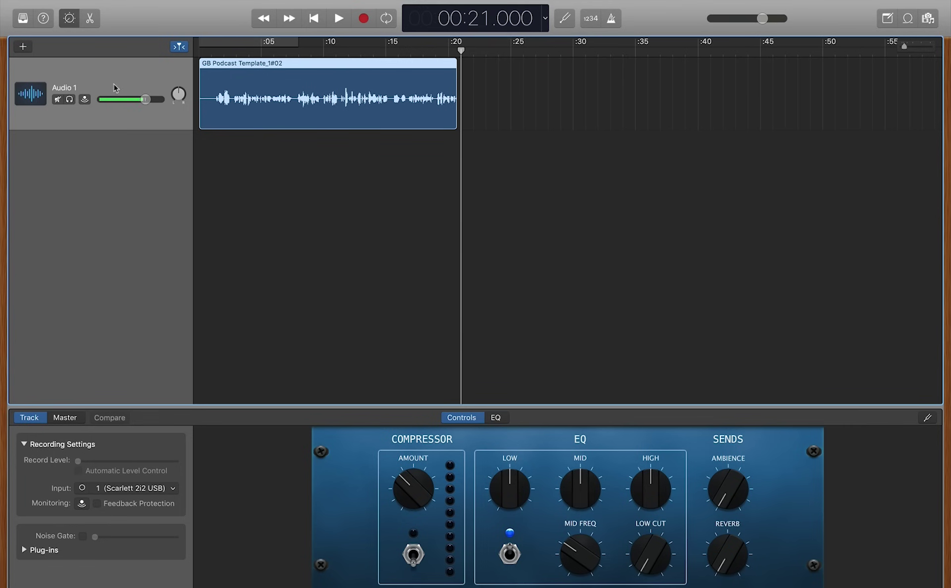
Rename the Audio 1 track to 'Travis' Audio'.
double_click(65, 85)
text(T)
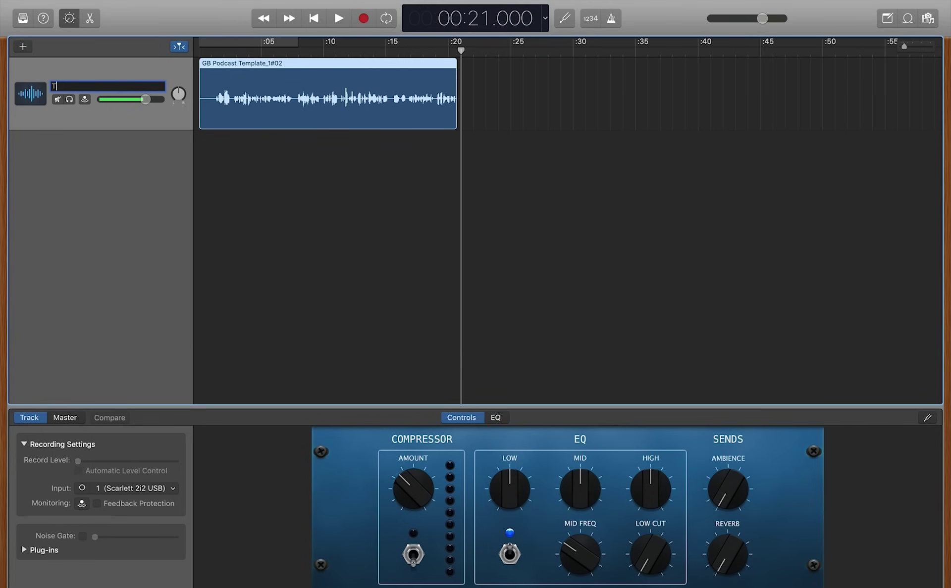
text(ravis' Audio)
key(Return)
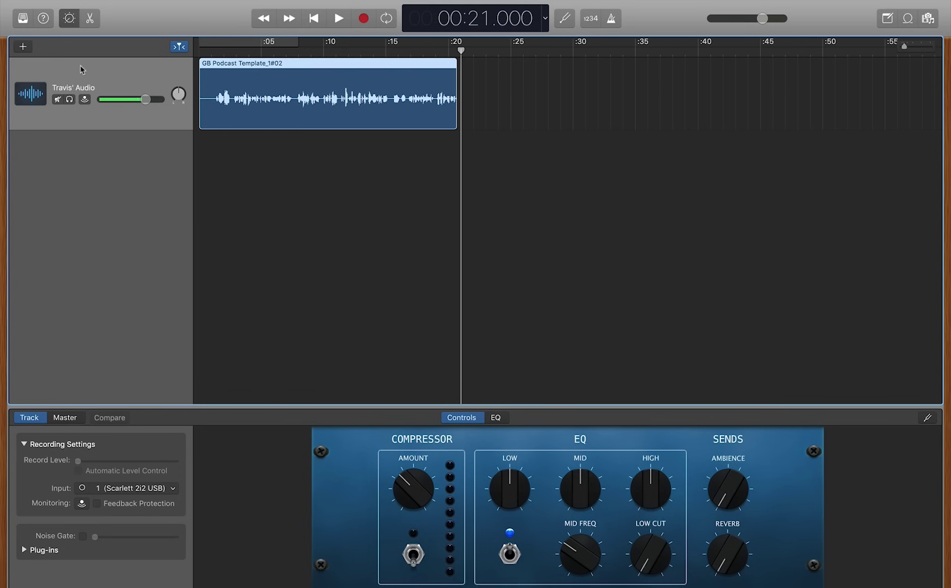
Add a second audio track recording from Input 2 and name it 'Rick's Audio'.
click(23, 48)
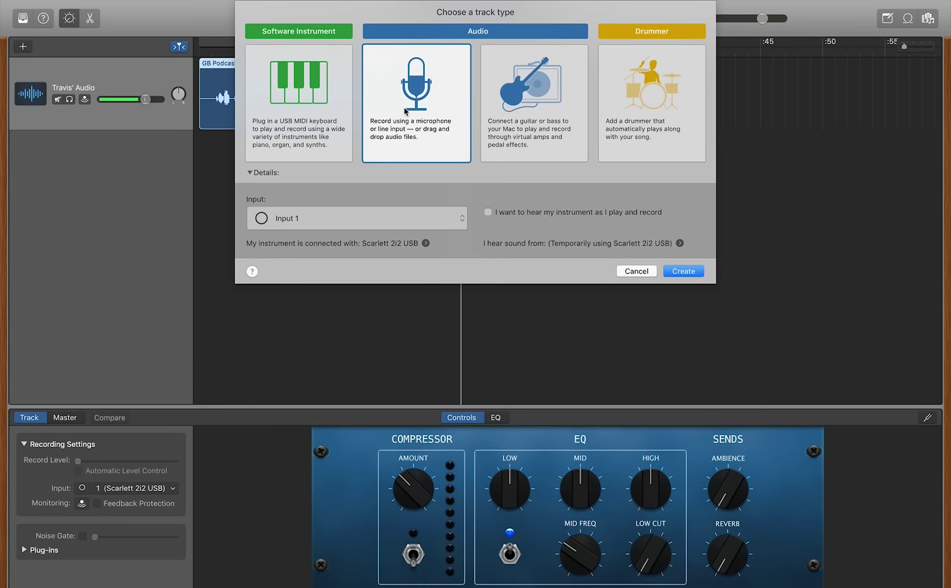
click(448, 218)
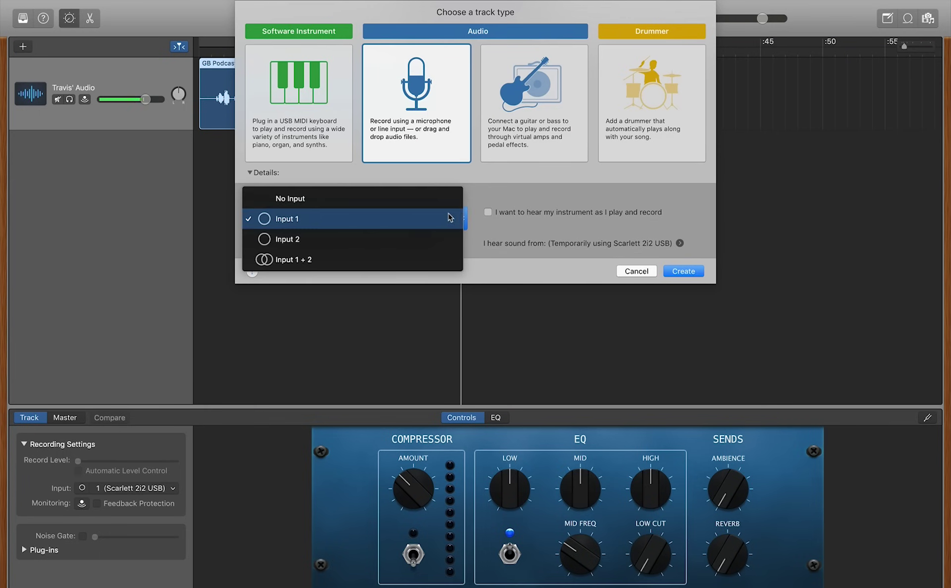
click(421, 236)
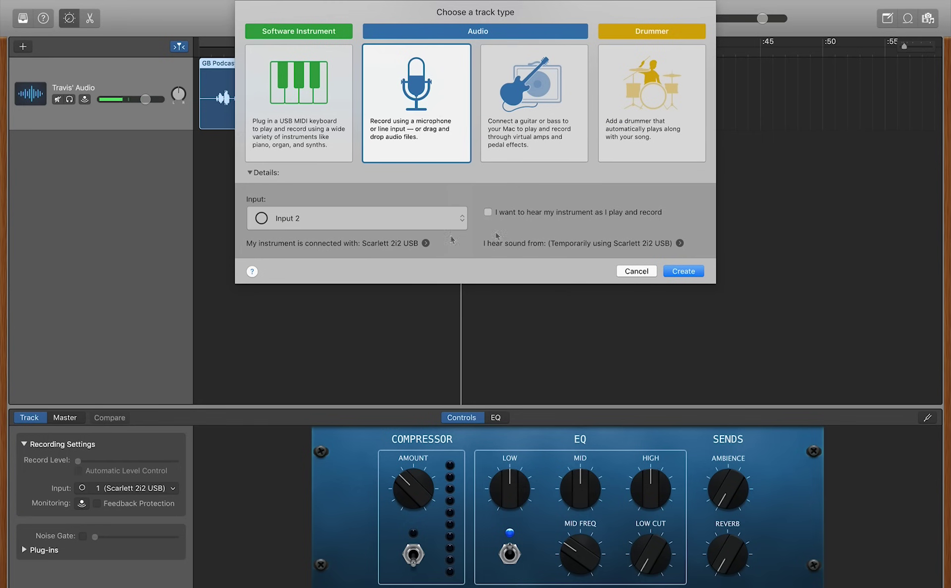
click(686, 272)
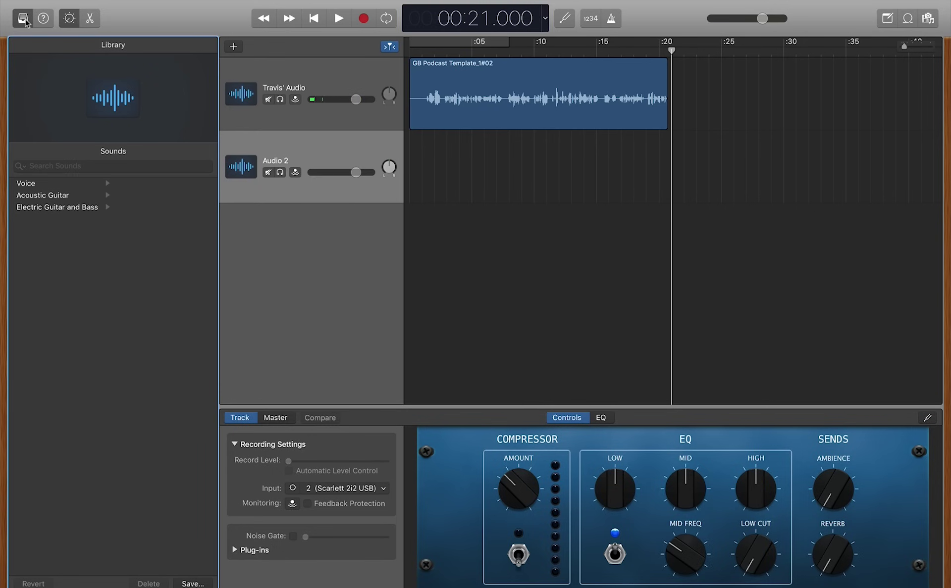
click(23, 18)
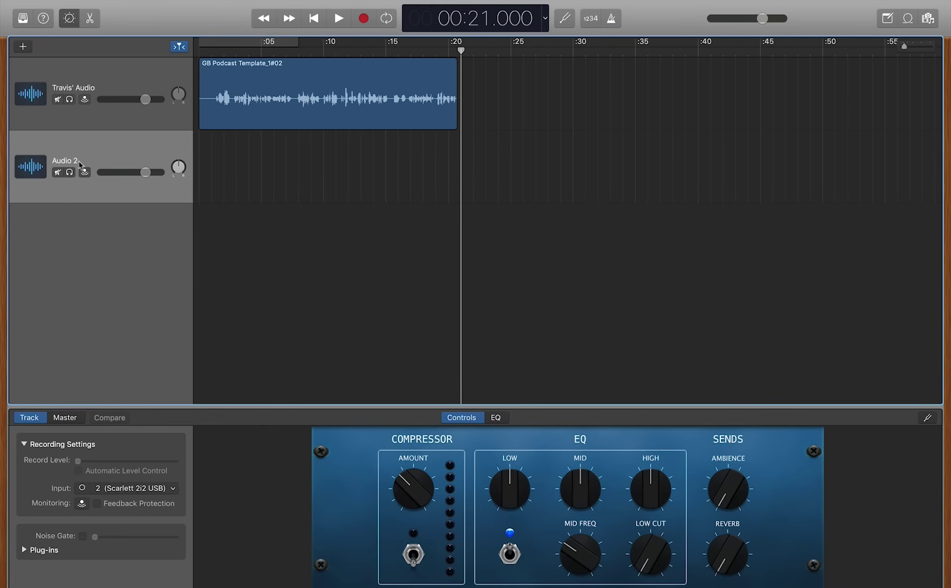
double_click(74, 161)
text(Rick's Audio)
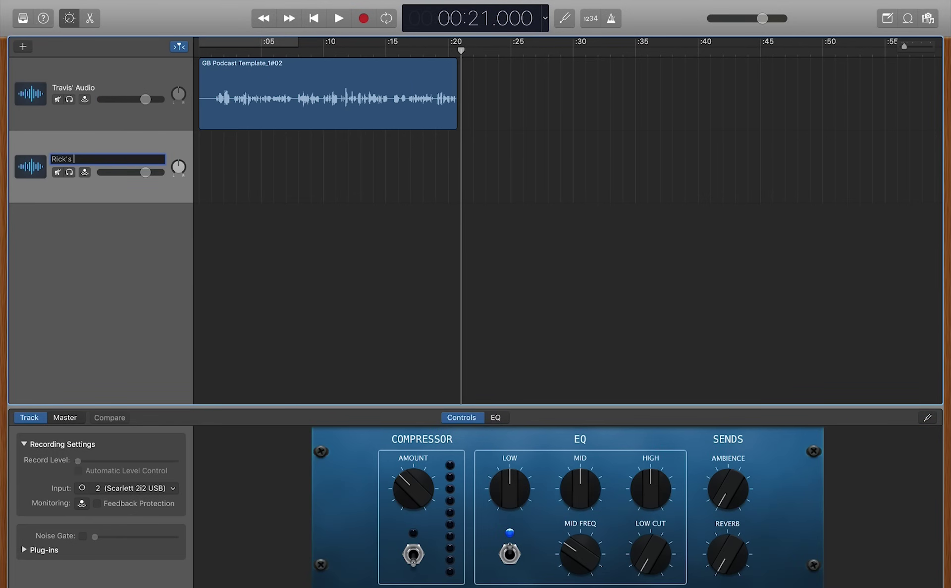
key(Return)
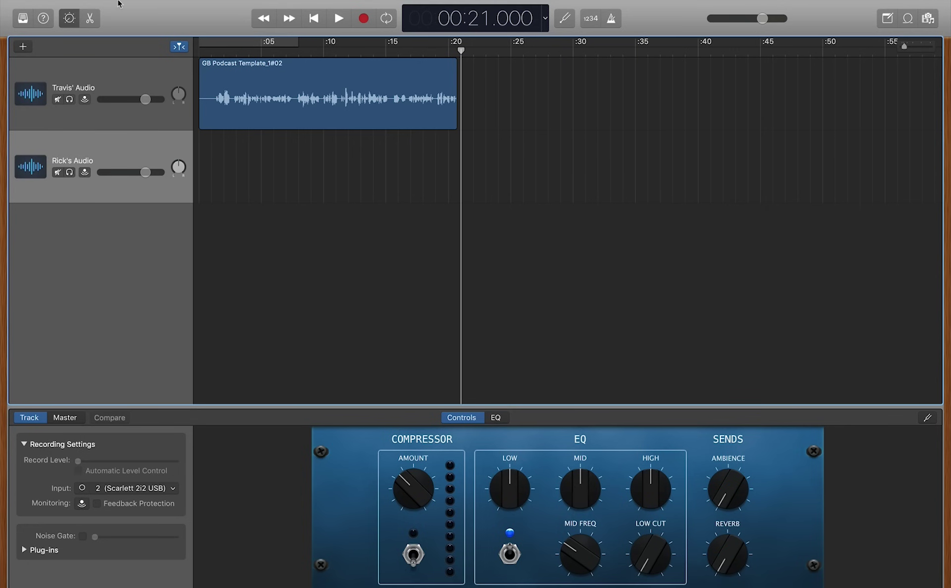
Add Record Enable buttons to all track headers and arm Travis' Audio alongside Rick's Audio.
mouse_move(119, 3)
click(143, 6)
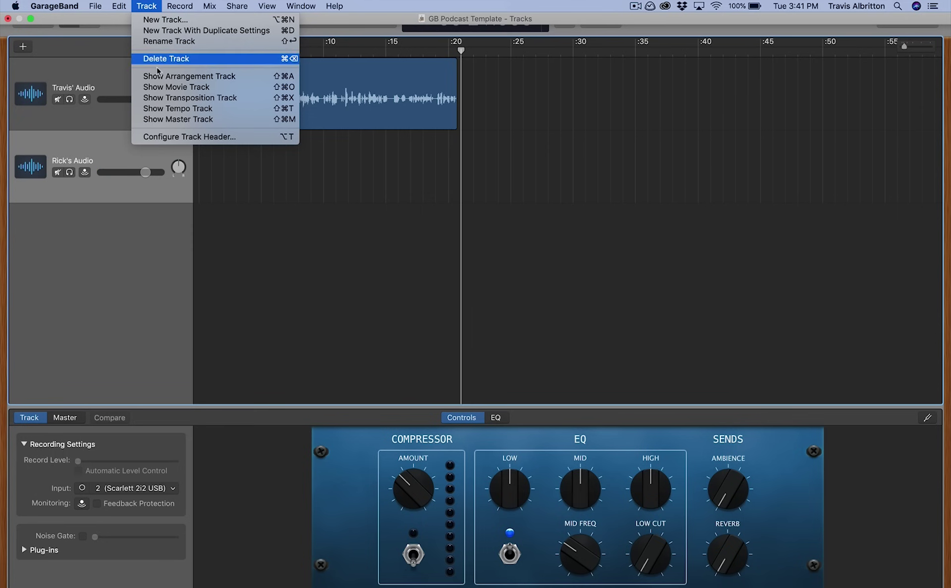
click(175, 137)
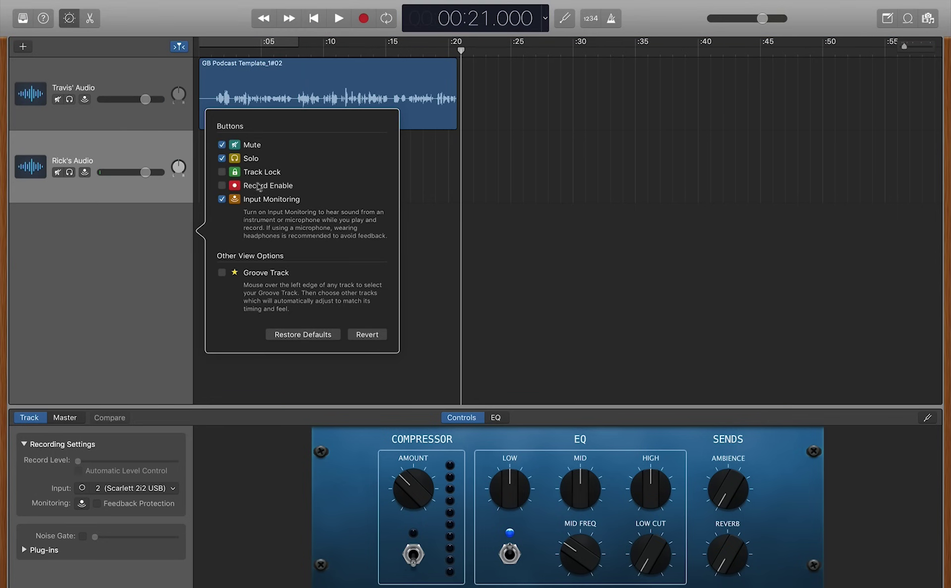
click(222, 186)
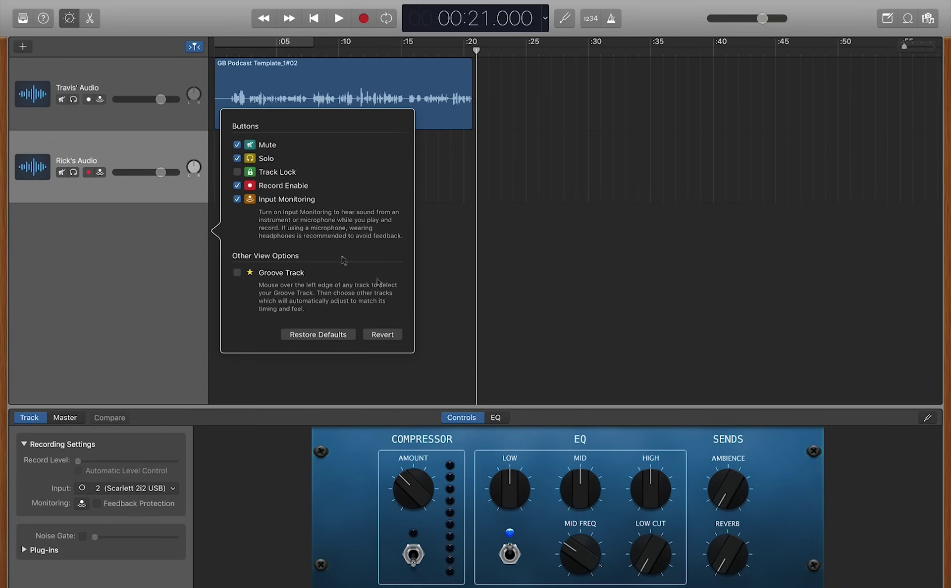
click(433, 259)
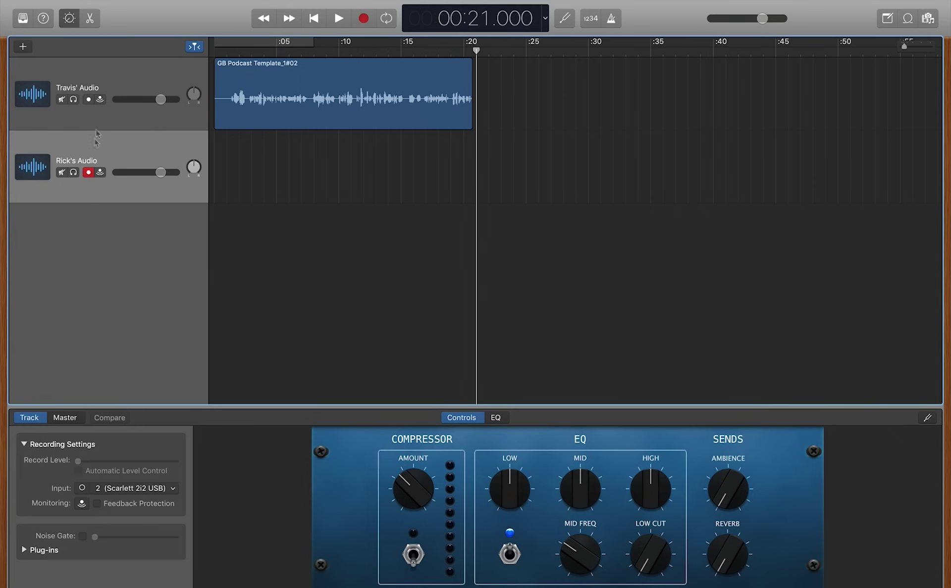
click(89, 99)
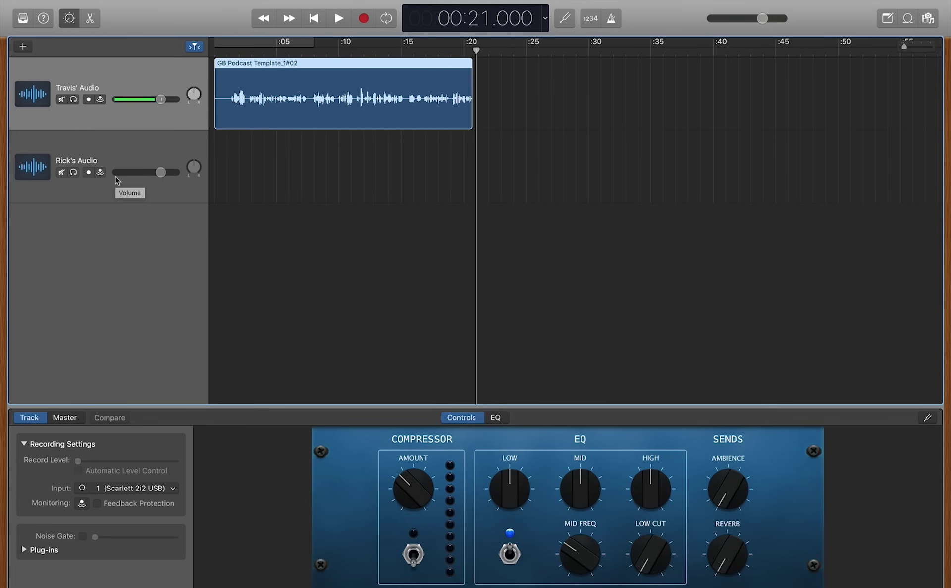
Record both armed host tracks simultaneously, then stop the recording.
click(364, 18)
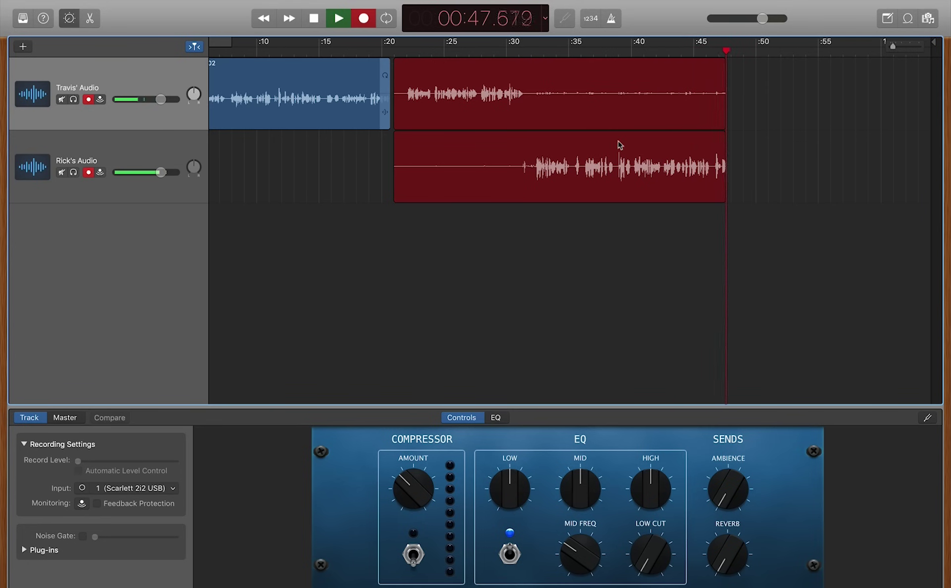
scroll(620, 144, right, 2)
scroll(620, 144, right, 4)
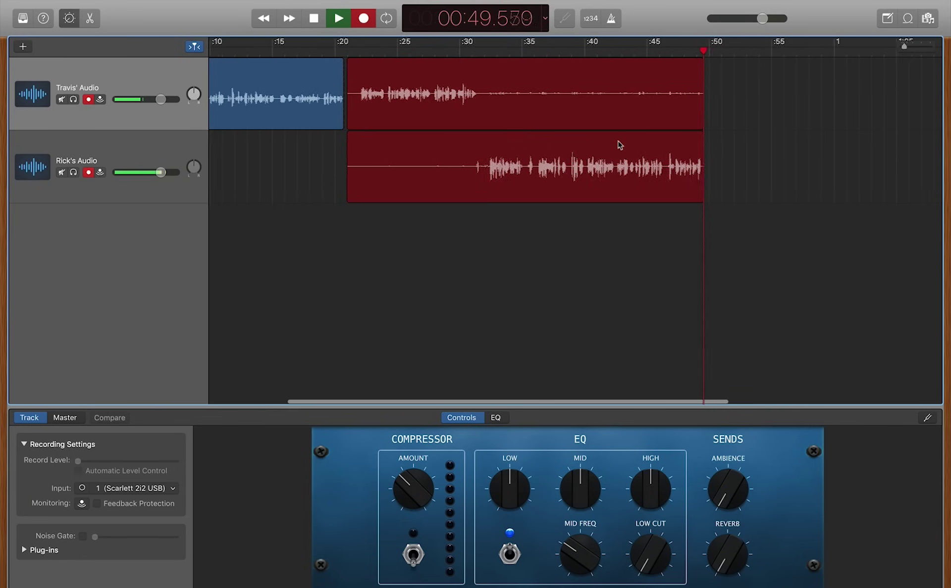
scroll(620, 144, right, 4)
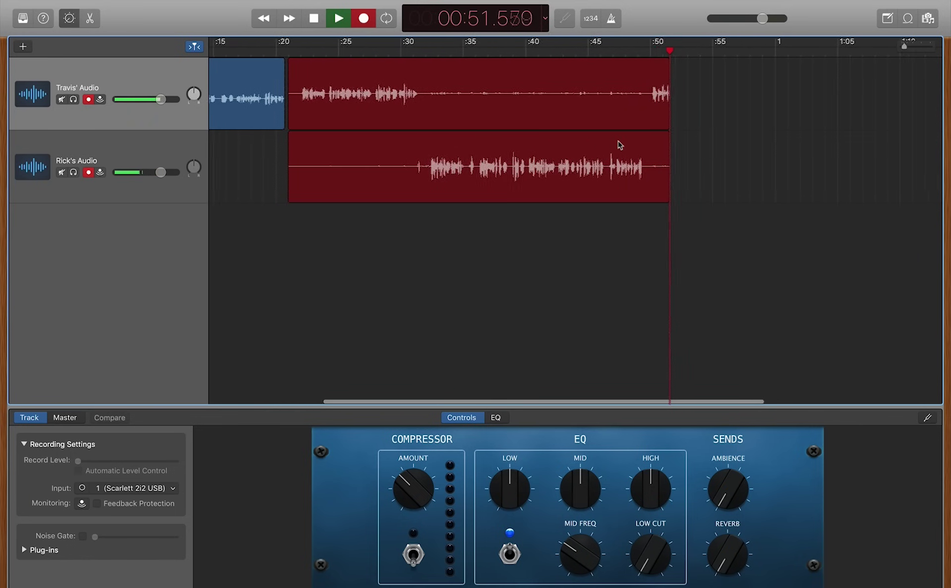
scroll(620, 145, right, 1)
key(space)
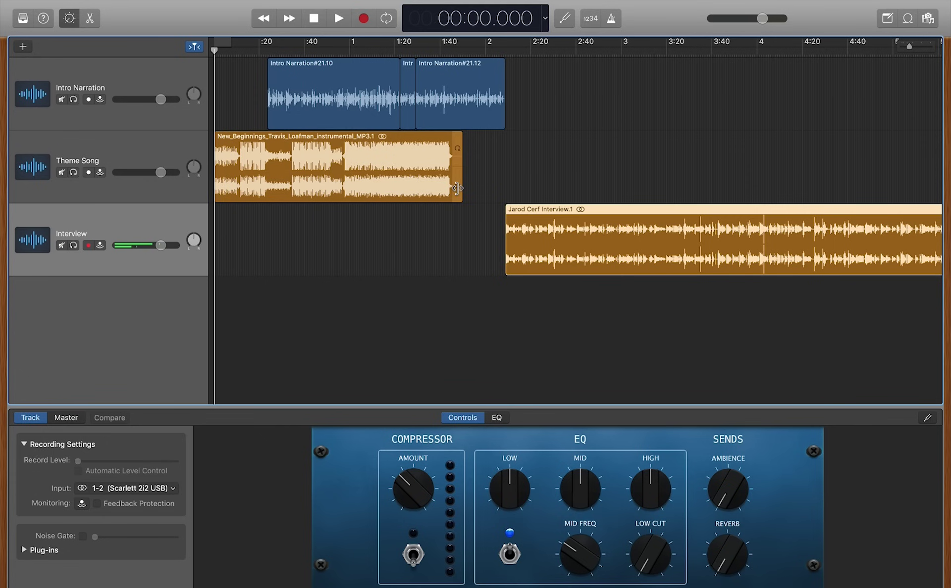
Trim the Theme Song region to end near 0:30 and move the playhead to about 0:40.
drag(457, 188, 286, 169)
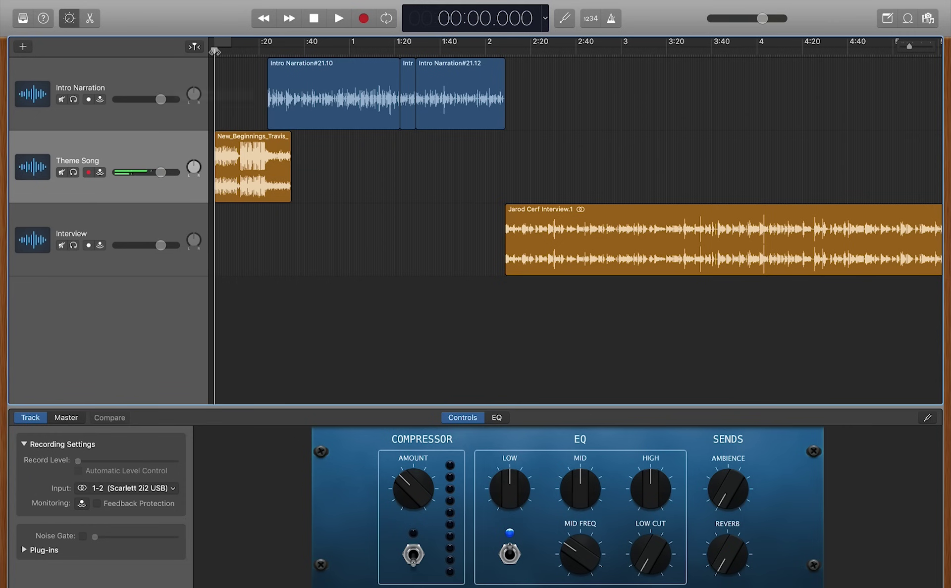
drag(214, 50, 304, 53)
Split the Intro Narration region at 0:40 and again at 0:45.
click(306, 74)
scroll(307, 89, up, 5)
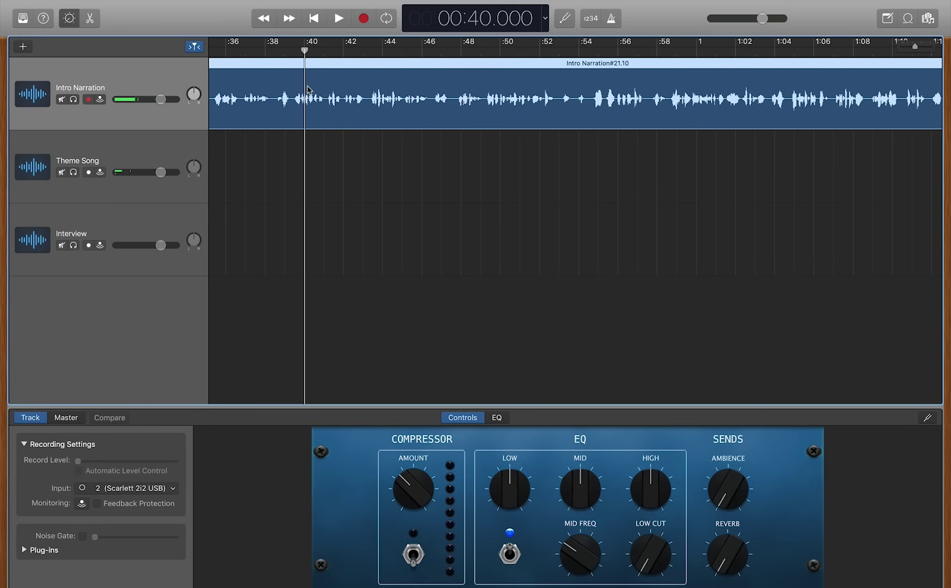
right_click(307, 89)
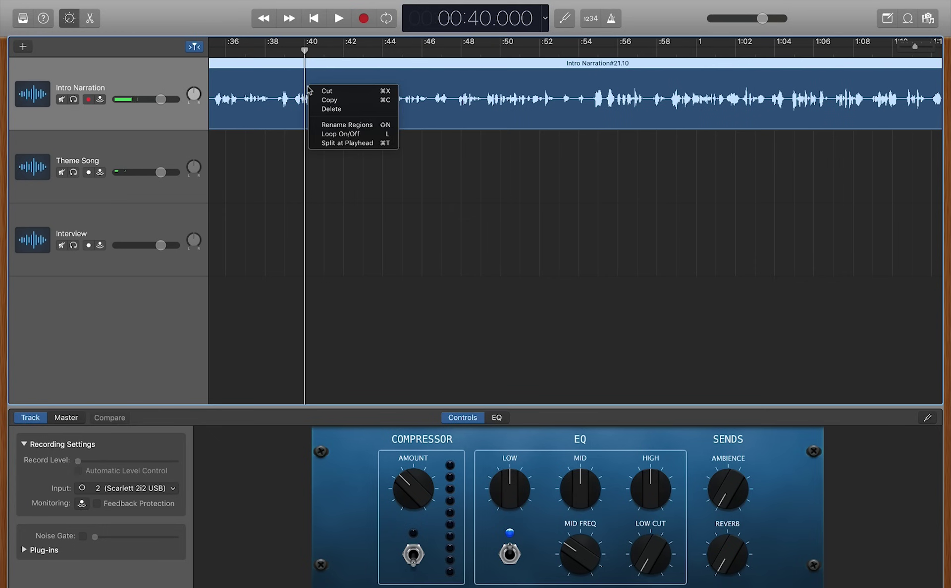
click(335, 144)
key(super+Left)
key(super+Left)
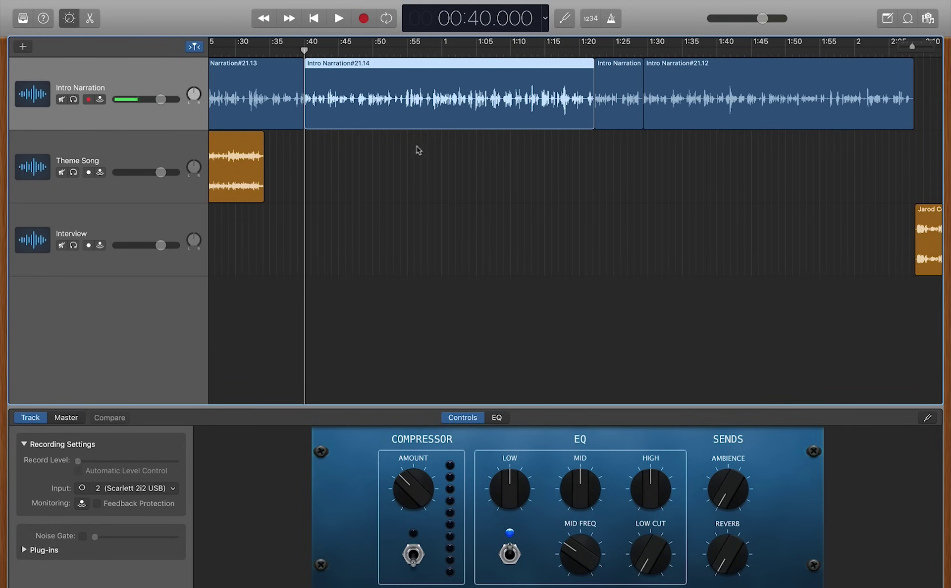
drag(409, 116, 424, 115)
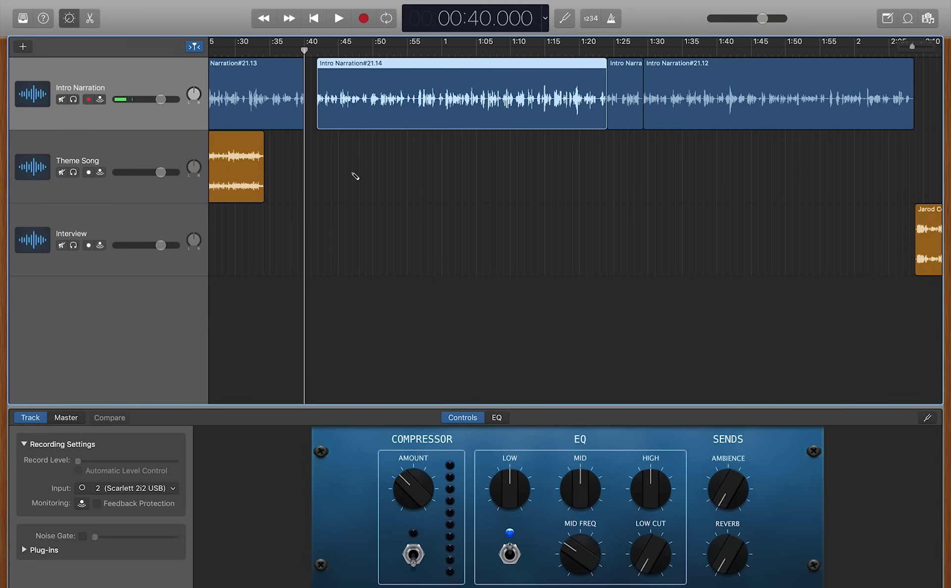
key(super+z)
drag(304, 51, 338, 50)
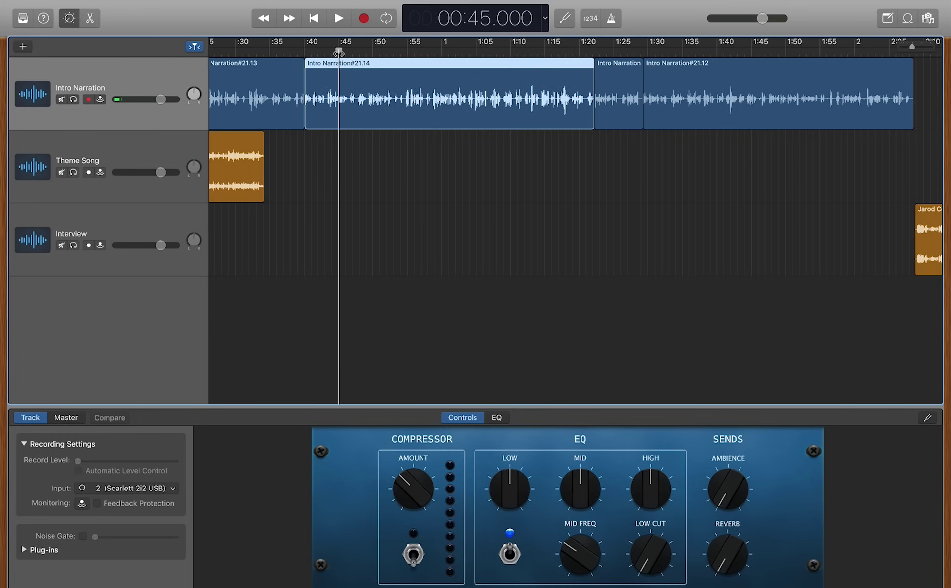
right_click(341, 87)
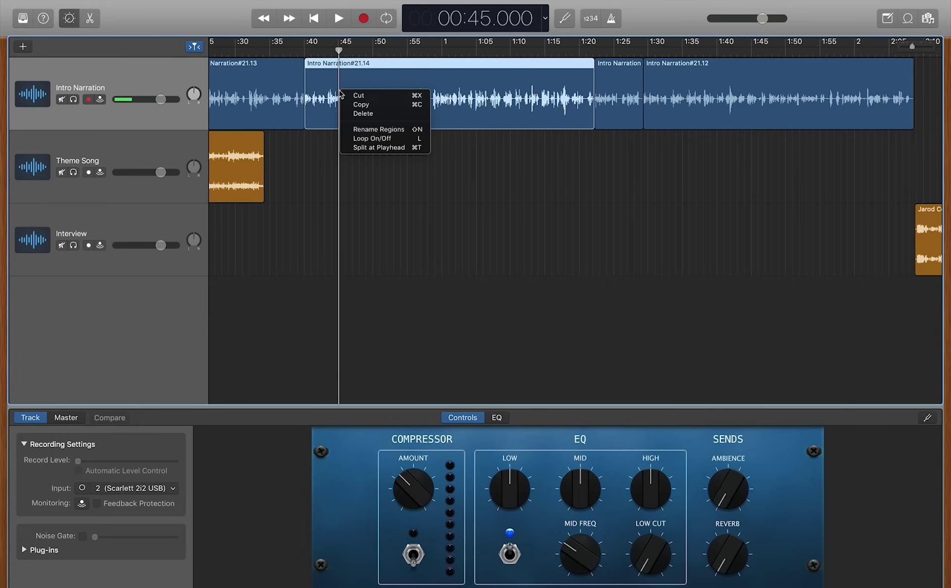
click(407, 149)
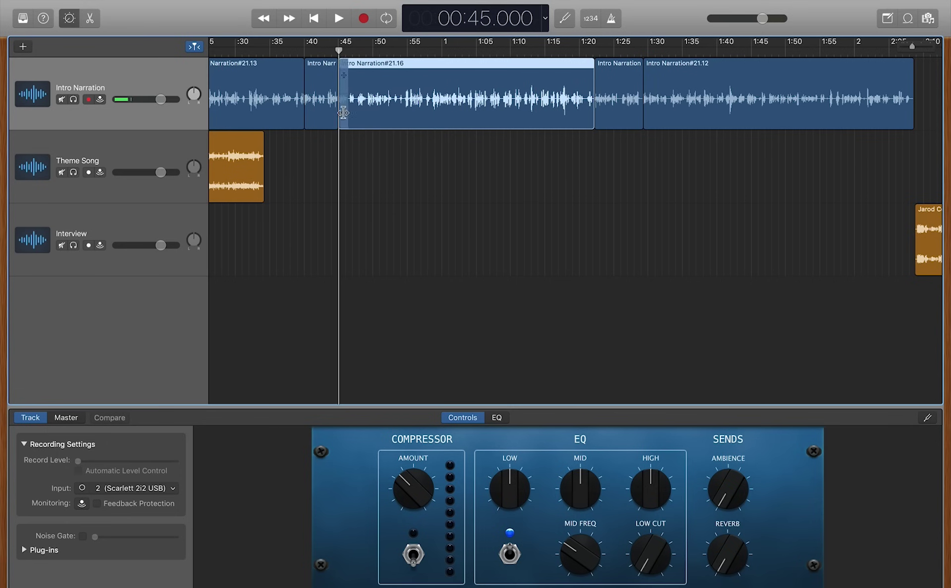
Delete the 0:40–0:45 piece and slide the later narration regions left to close the gap.
click(320, 103)
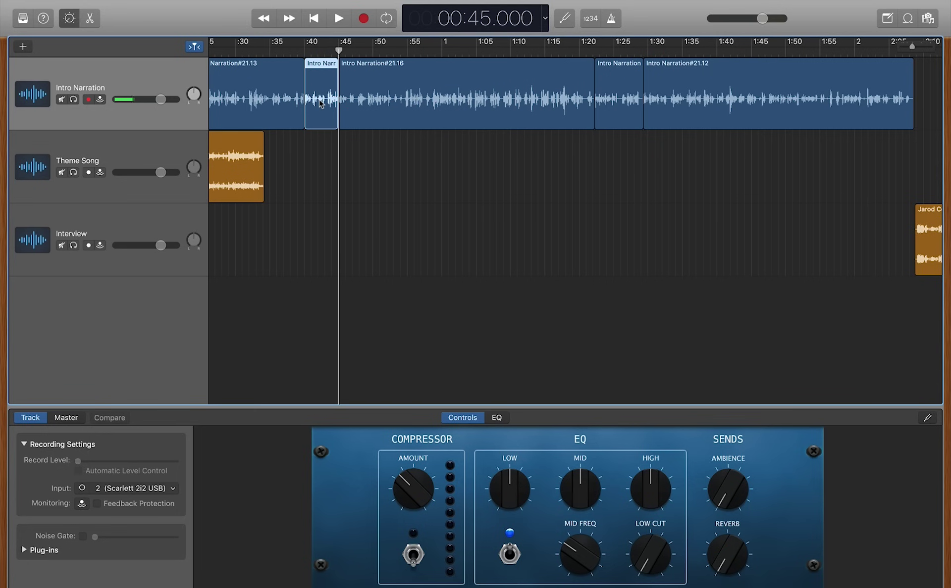
key(Delete)
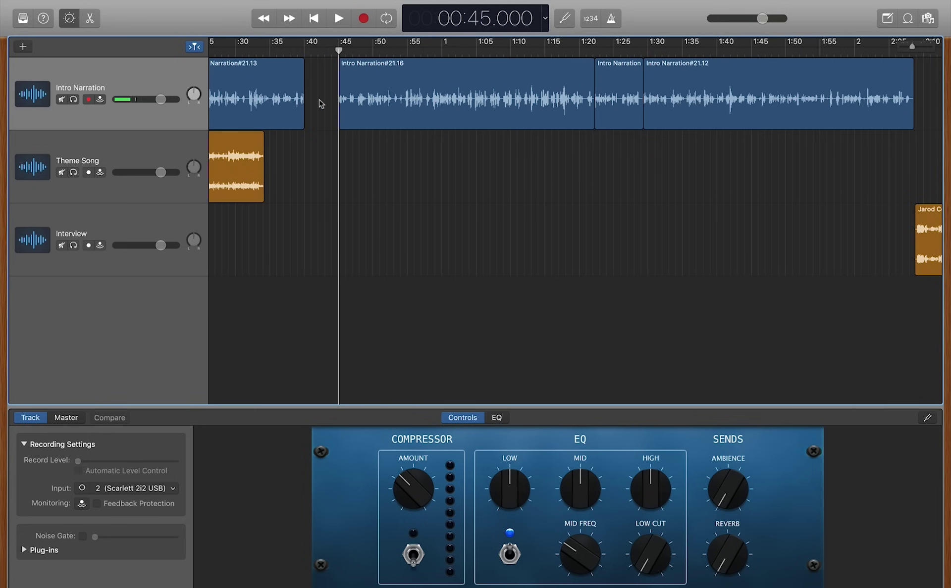
drag(319, 131, 669, 133)
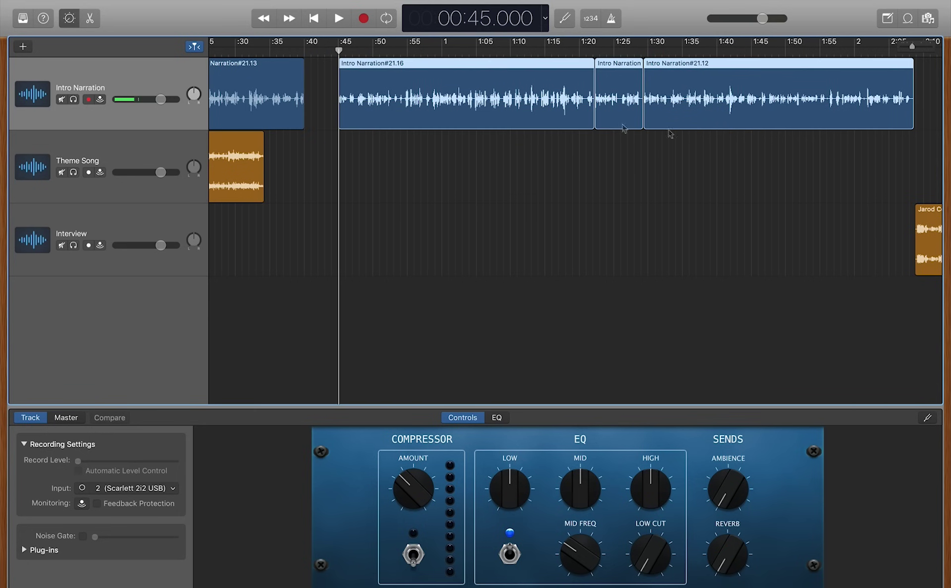
drag(564, 115, 531, 116)
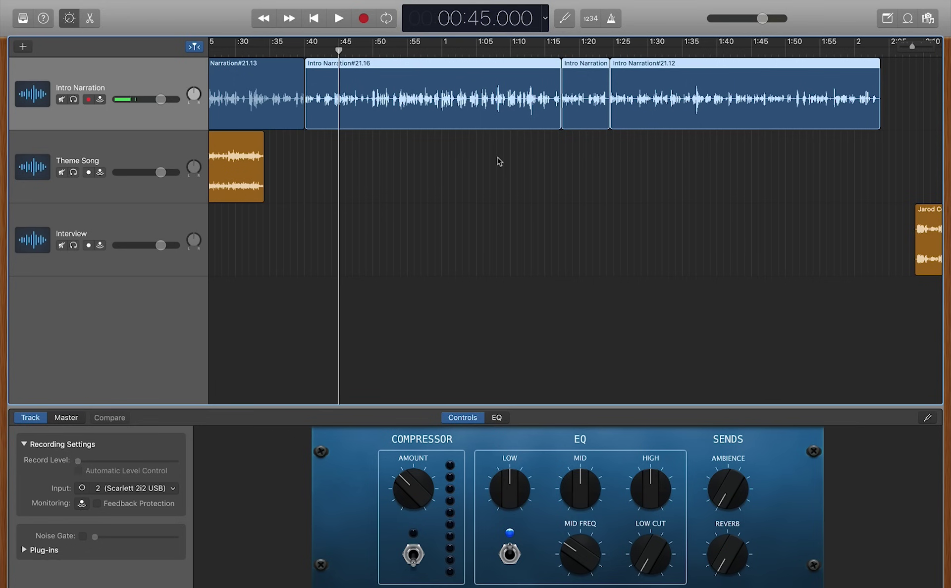
Undo the earlier region move and the split-and-delete edits.
key(;)
key(super+z)
key(super+z)
key(super+z)
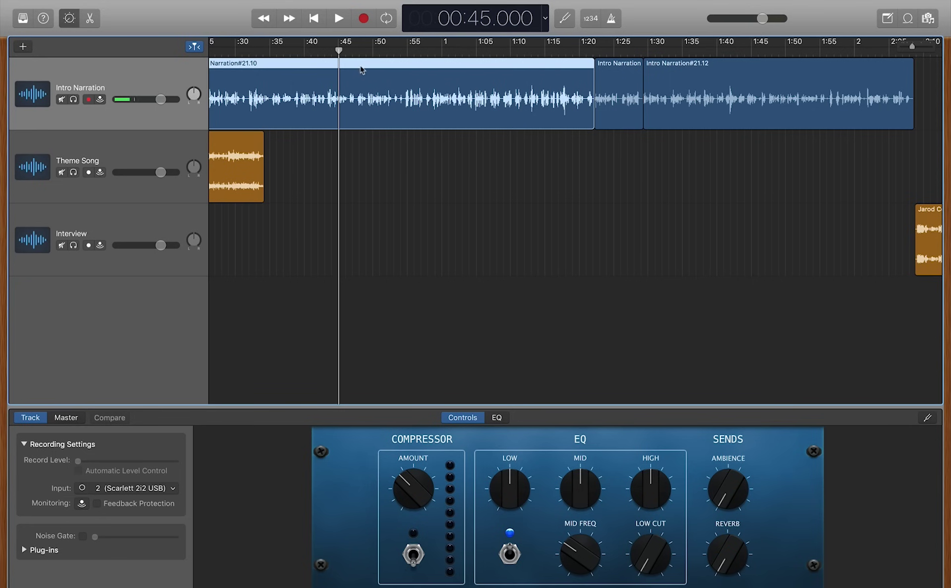
mouse_move(170, 4)
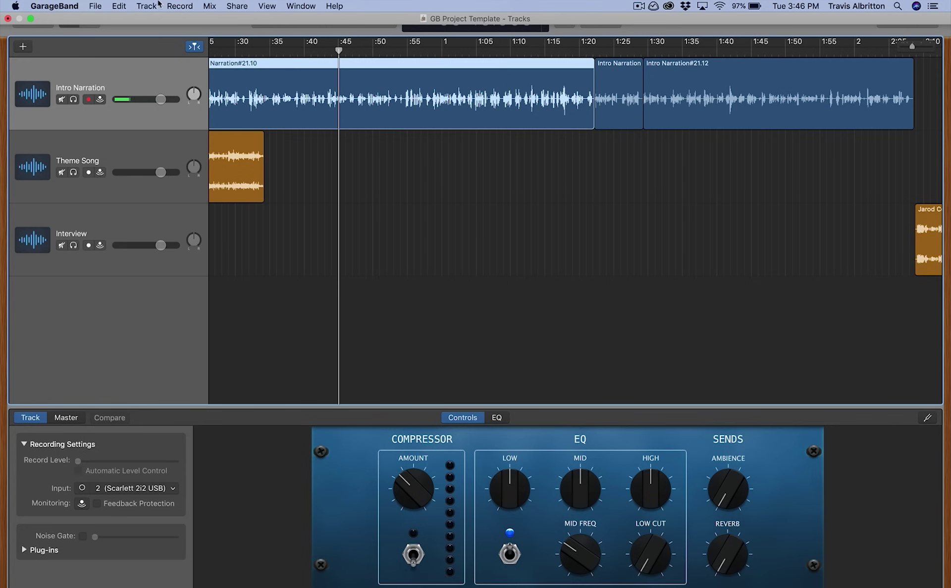
click(147, 6)
mouse_move(122, 4)
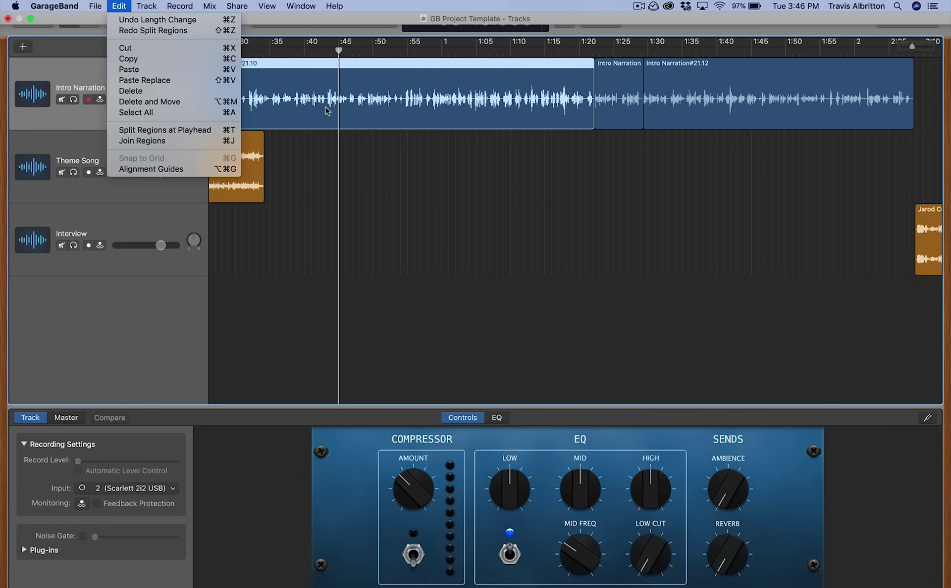
click(330, 154)
Split the Intro Narration region at 0:40 and 0:45 using Cmd+T.
drag(336, 50, 304, 49)
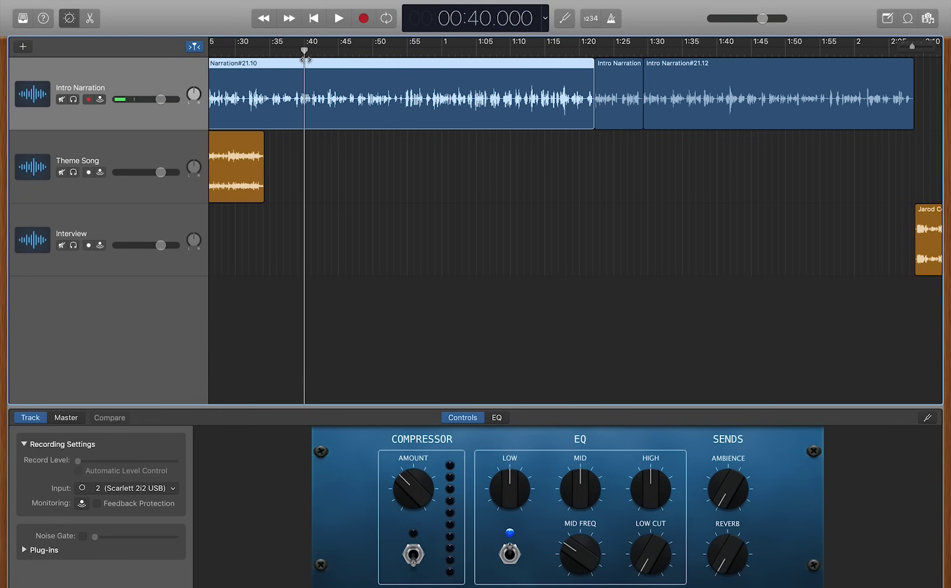
key(super+t)
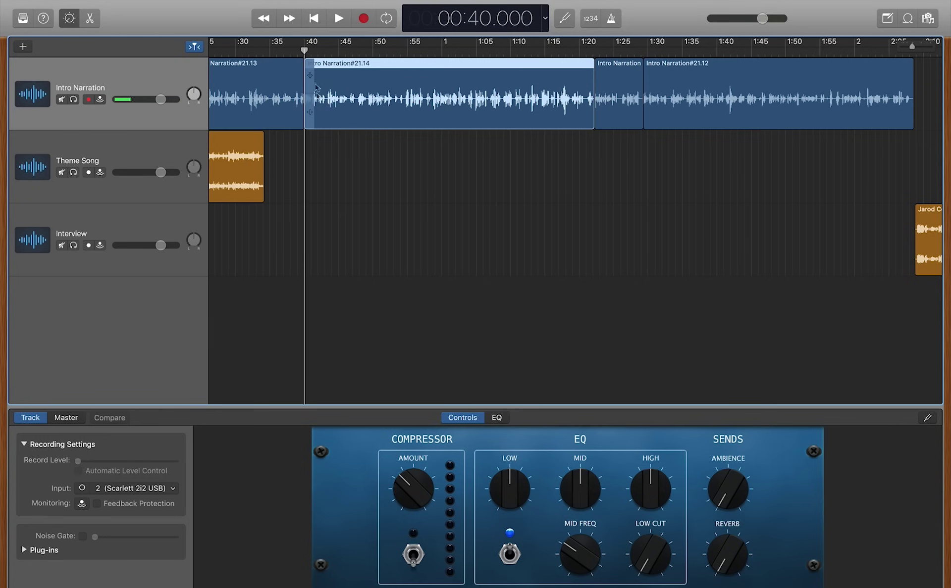
drag(310, 50, 338, 49)
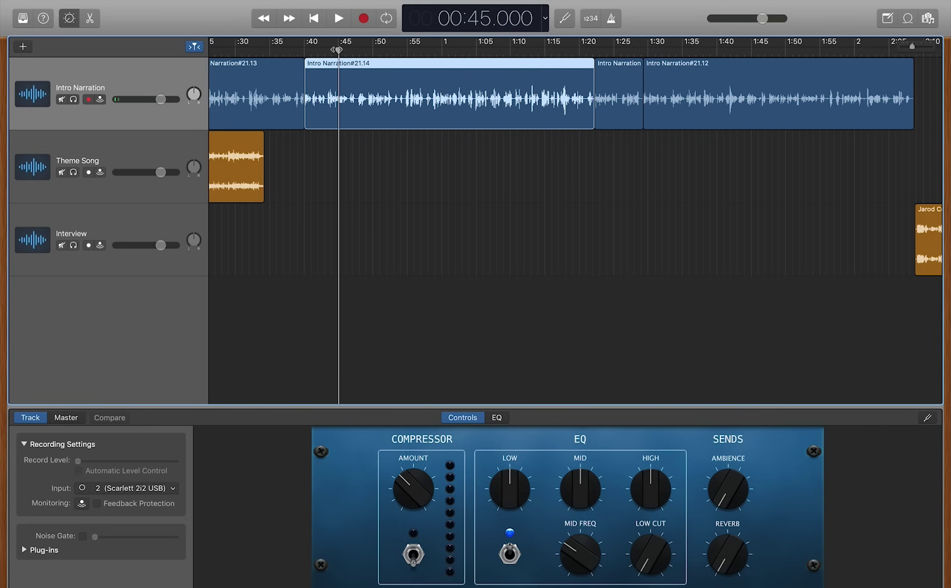
key(super+t)
Remove the 0:40–0:45 piece with Edit > Delete and Move, then return the playhead to 0:39.
click(329, 108)
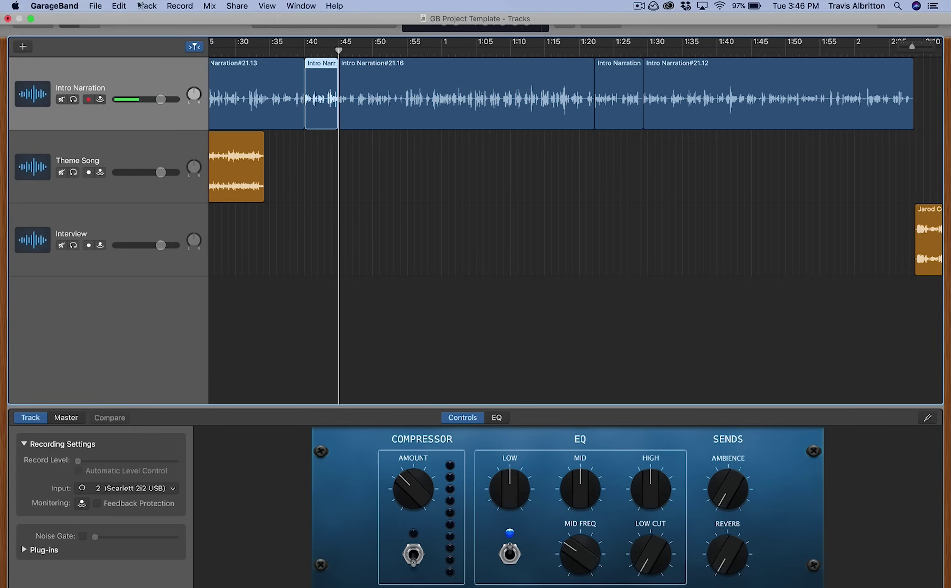
click(119, 6)
click(146, 101)
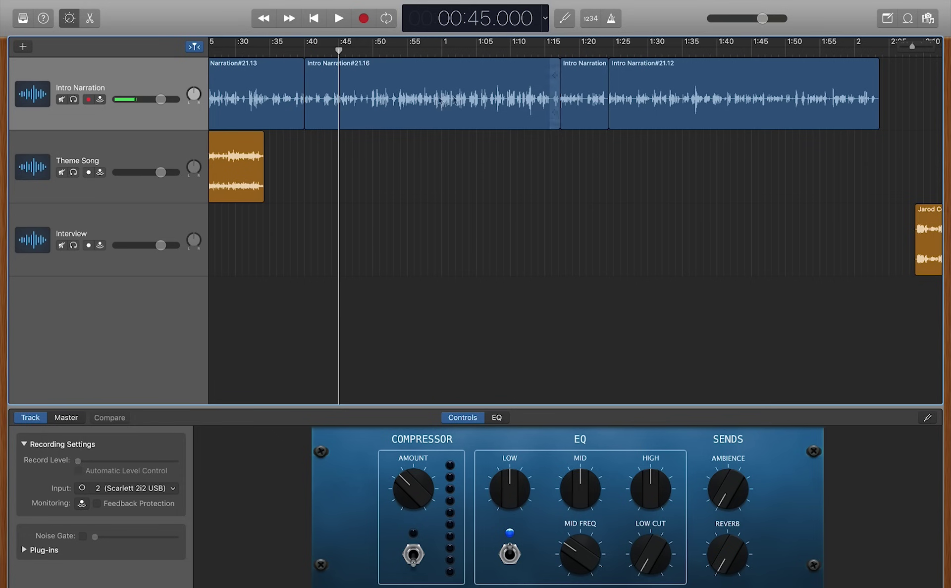
drag(339, 52, 299, 60)
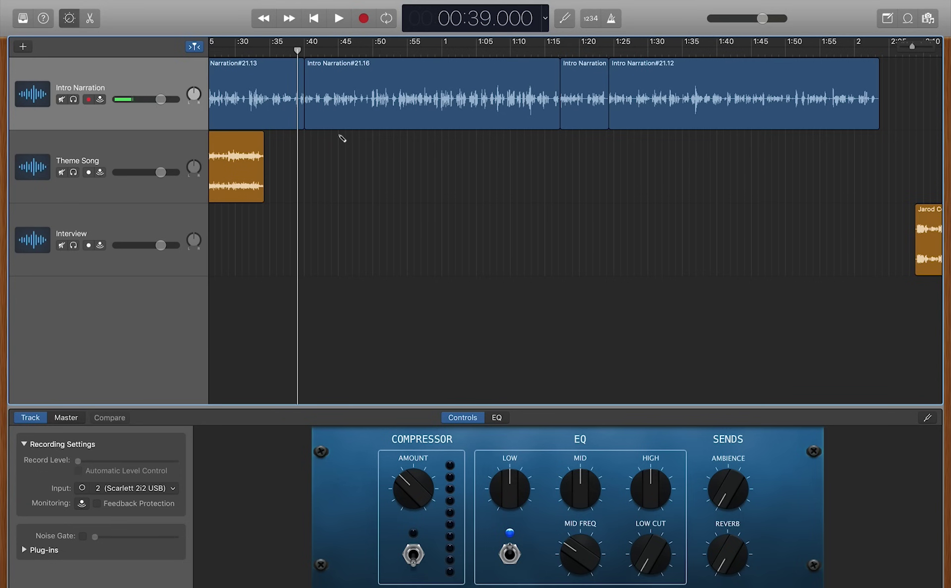
key(super+z)
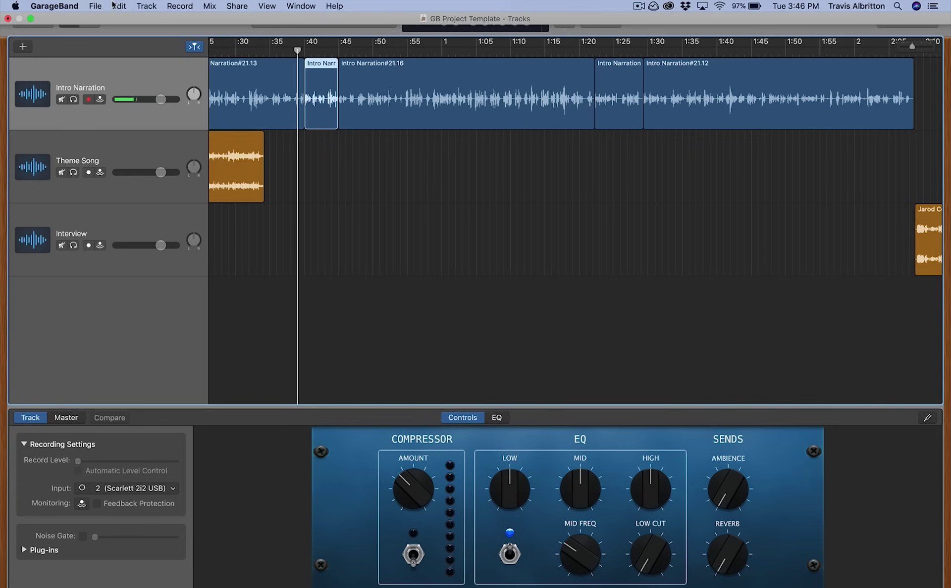
click(119, 6)
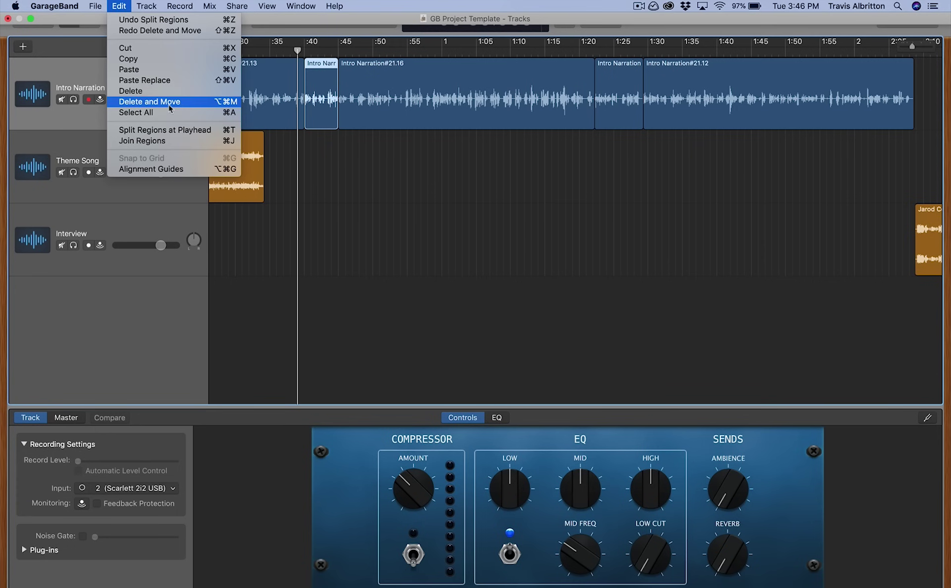
click(212, 102)
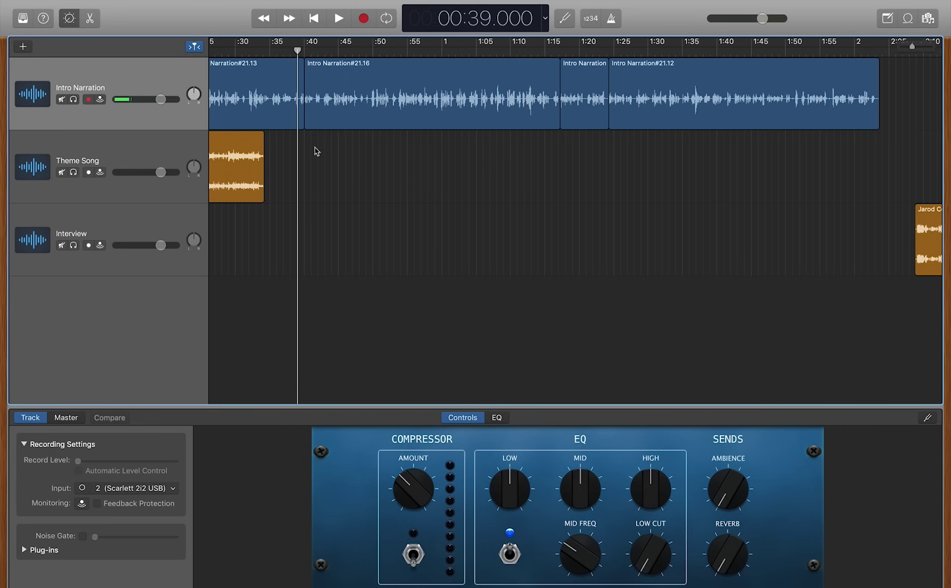
mouse_move(156, 2)
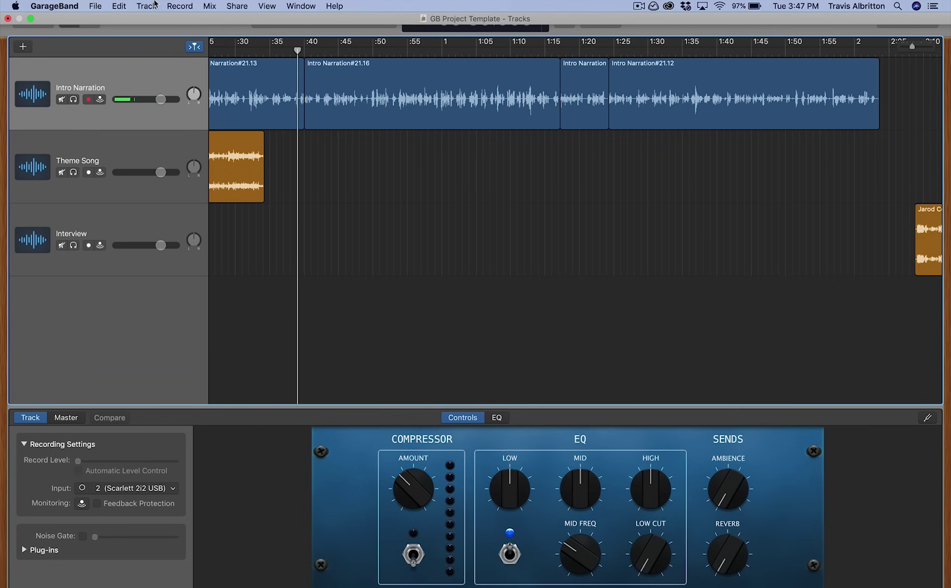
click(121, 6)
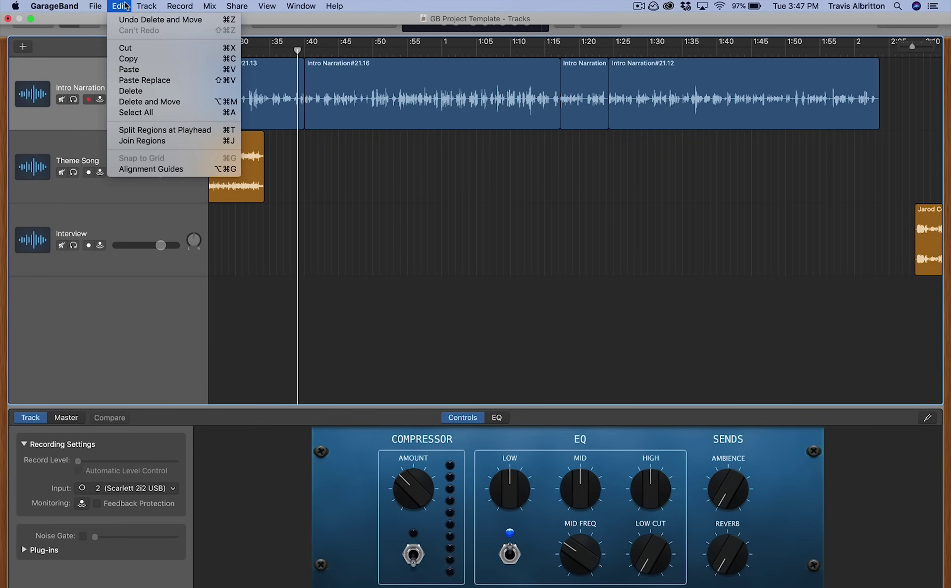
click(344, 163)
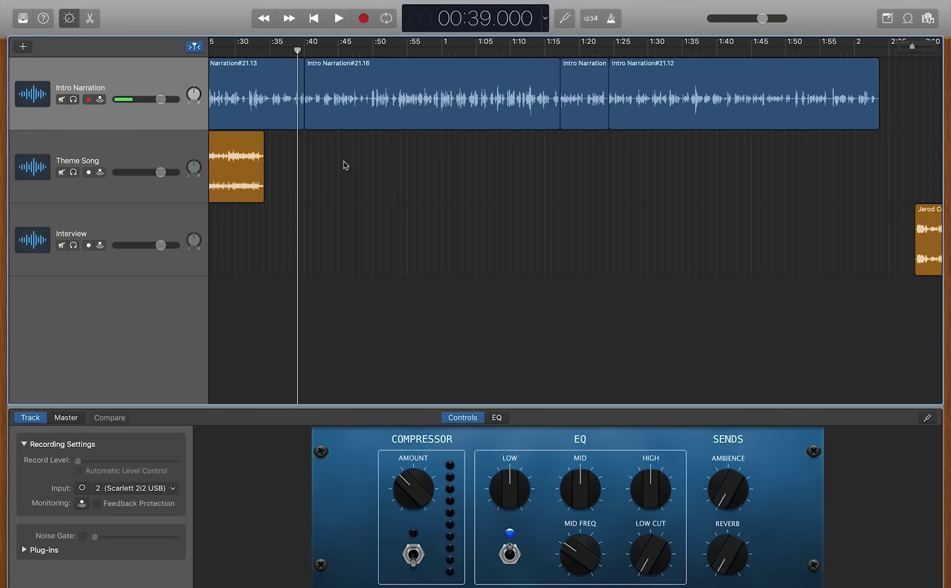
Show the Intro Narration volume automation line and add three volume points along it.
key(a)
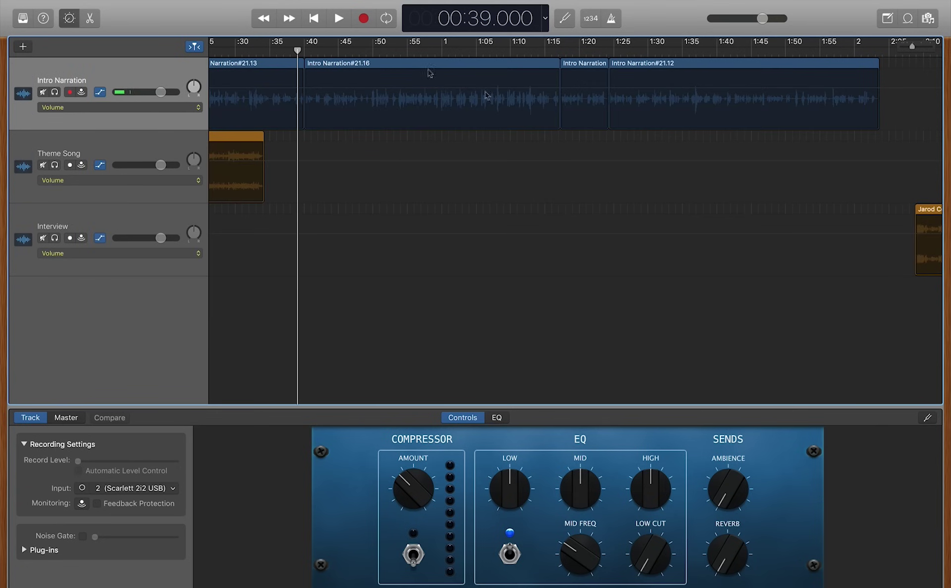
scroll(368, 157, left, 3)
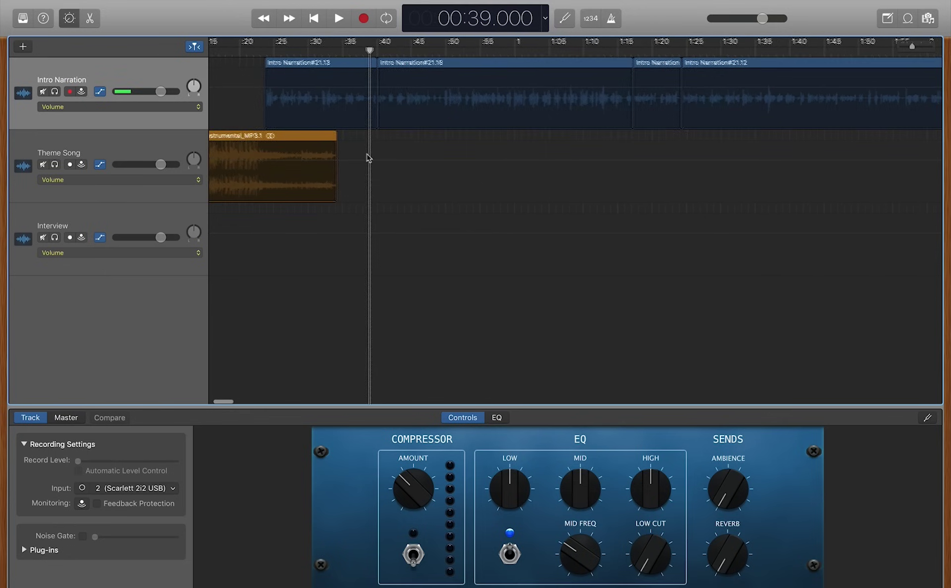
scroll(367, 157, left, 2)
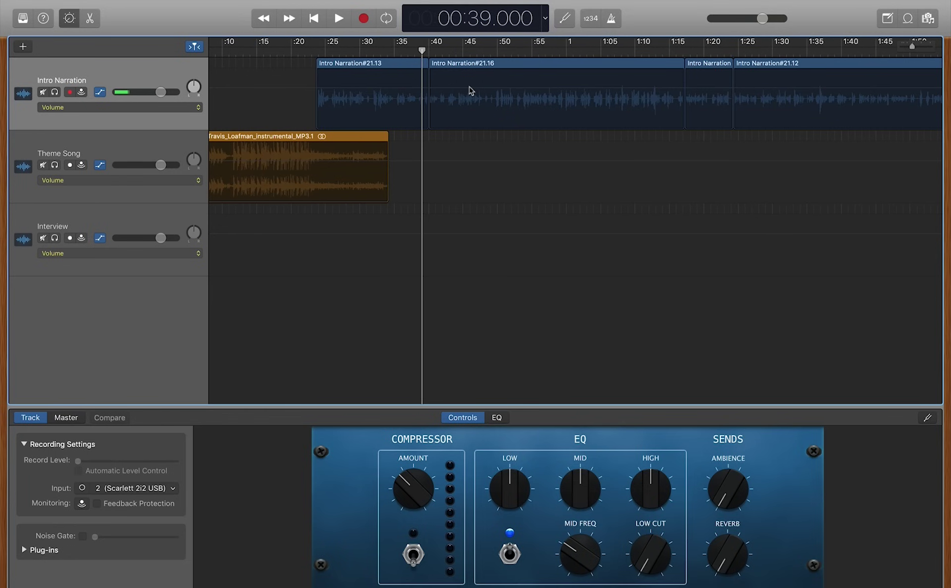
key(a)
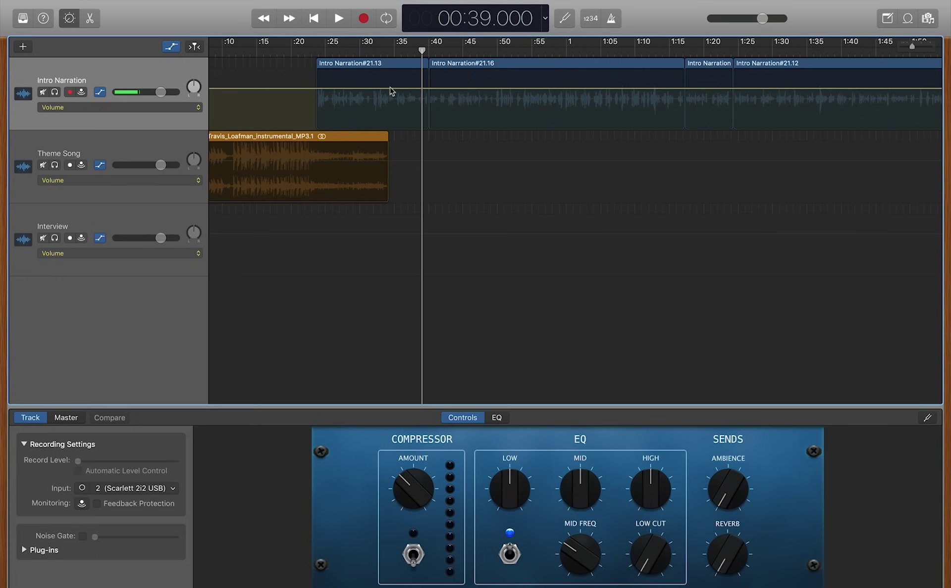
mouse_move(392, 89)
mouse_down()
mouse_move(392, 119)
mouse_move(394, 89)
mouse_up()
click(317, 88)
click(369, 88)
click(413, 89)
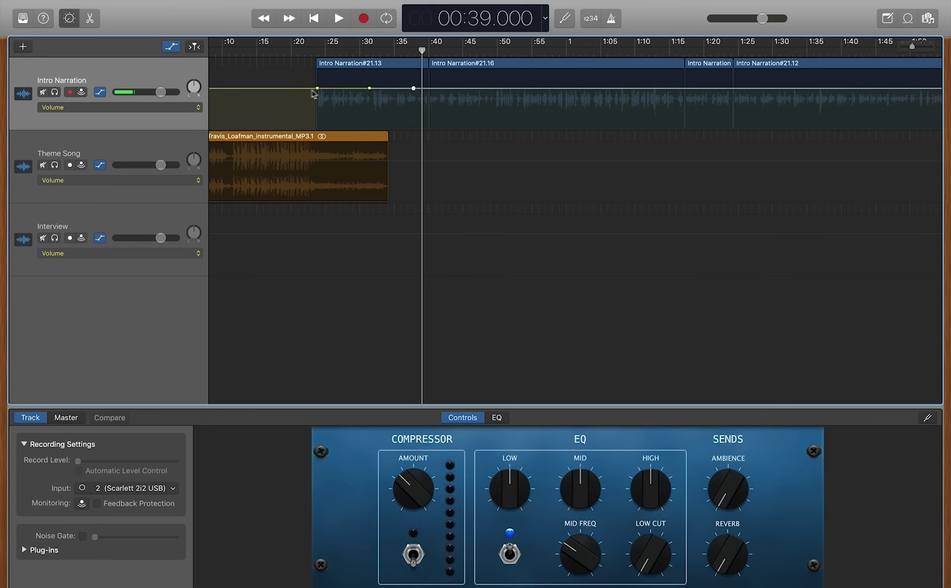
Shape a short fade-in from near 0:22 up to 0.0 dB around 0:25.
mouse_move(314, 90)
mouse_down()
mouse_move(310, 121)
mouse_move(312, 73)
mouse_move(312, 108)
mouse_up()
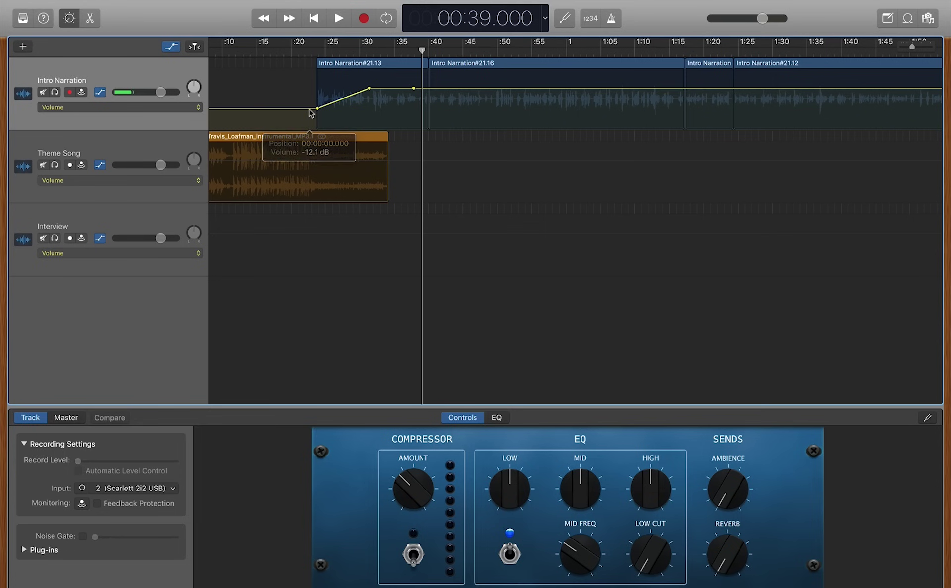
drag(422, 50, 319, 49)
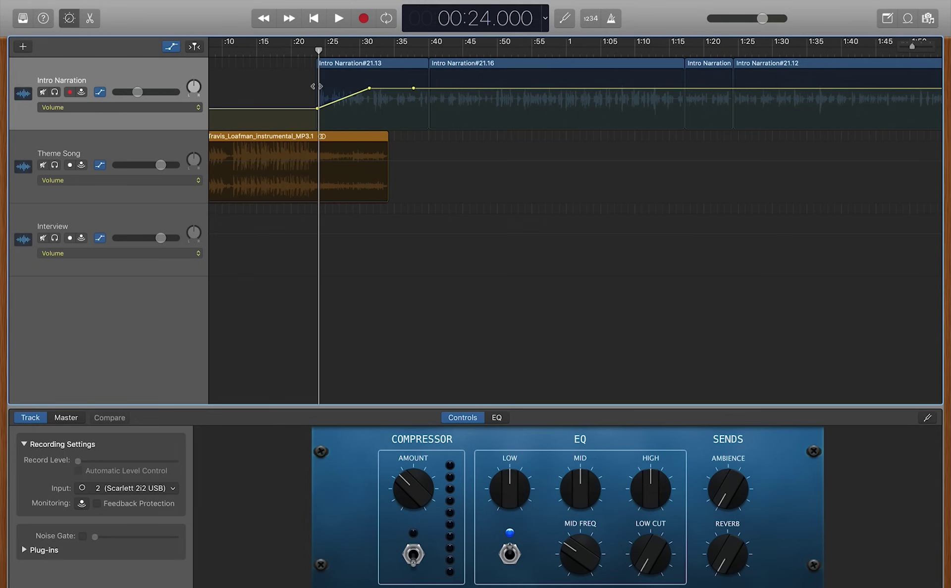
drag(321, 86, 374, 81)
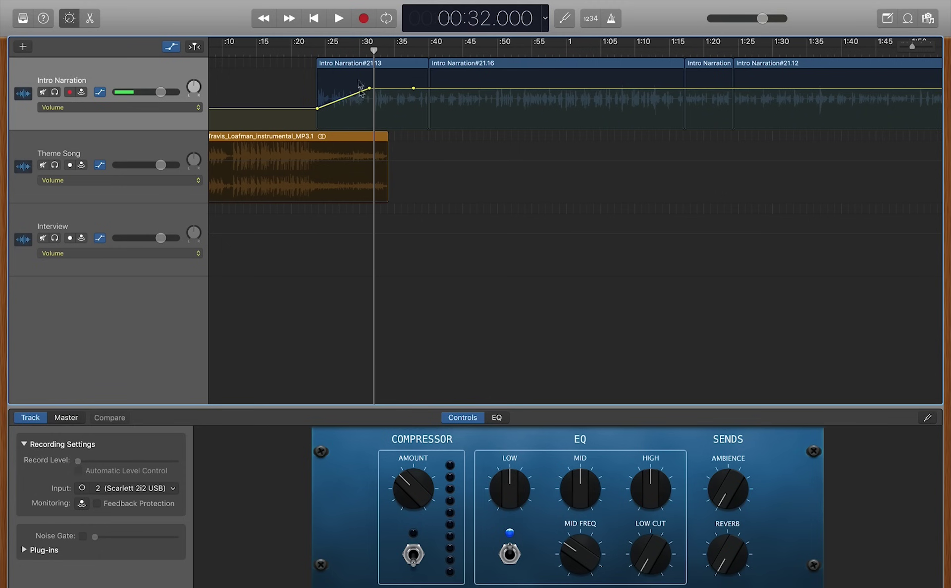
drag(369, 88, 334, 88)
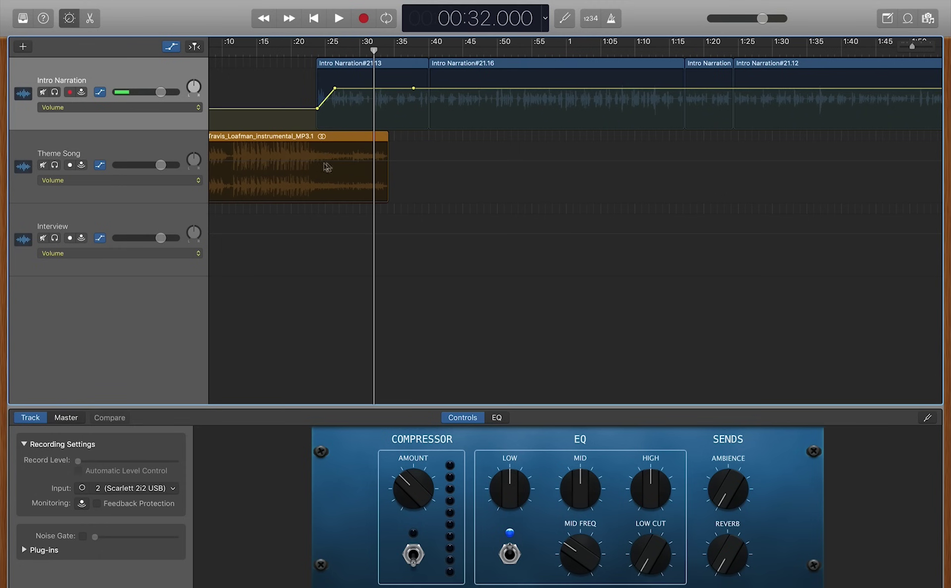
Add Theme Song volume points, drop the later one to -13.5 dB, and scrub 0:21–0:28 to check.
click(327, 167)
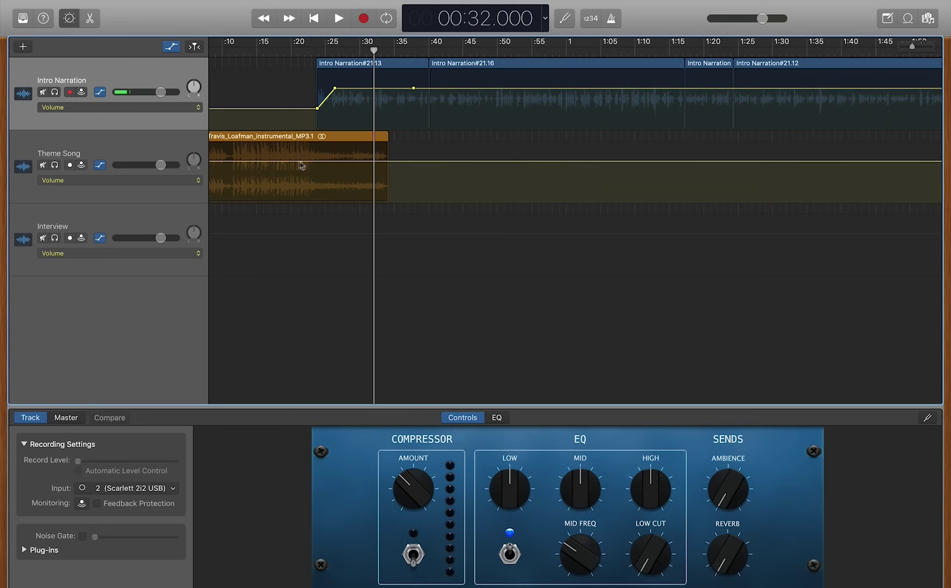
click(296, 162)
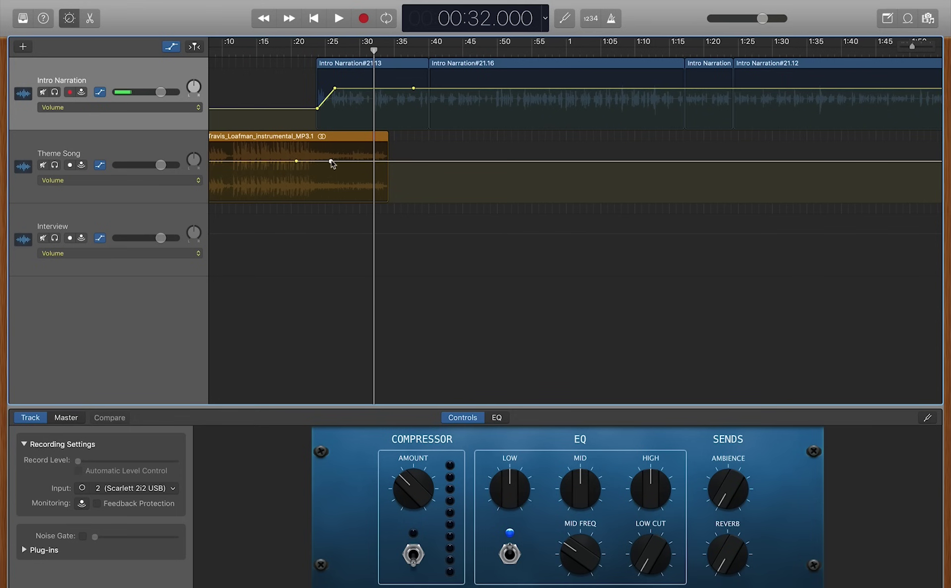
drag(341, 163, 341, 188)
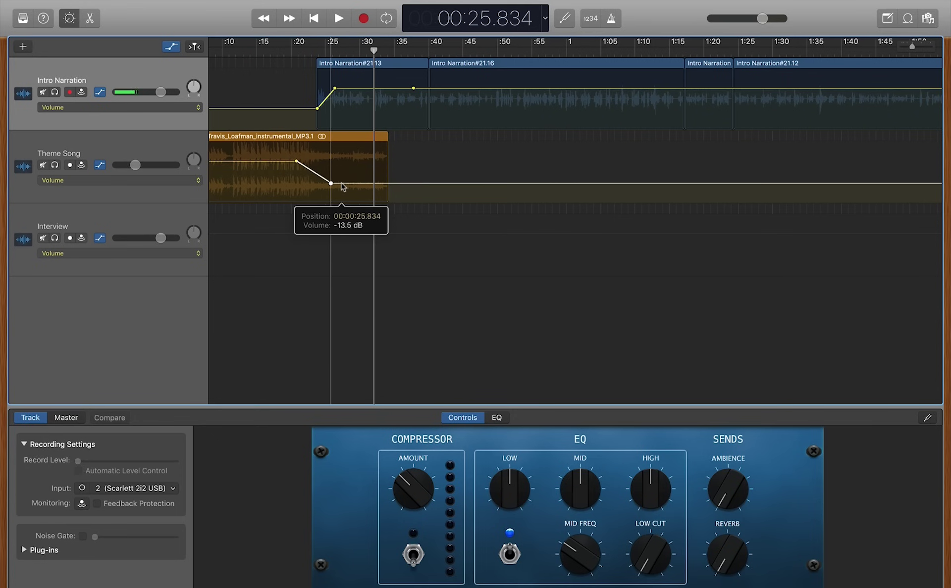
drag(375, 51, 311, 109)
click(333, 52)
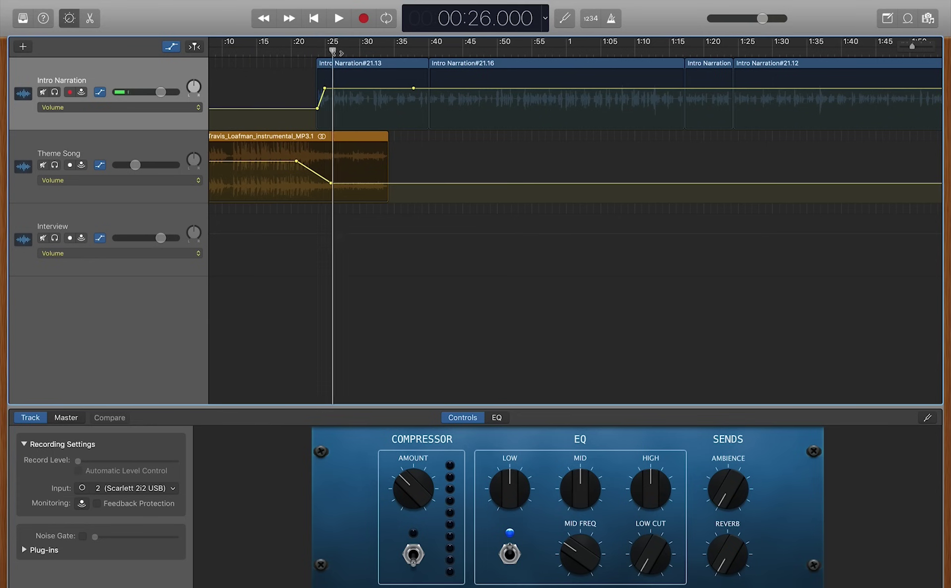
click(340, 51)
click(346, 52)
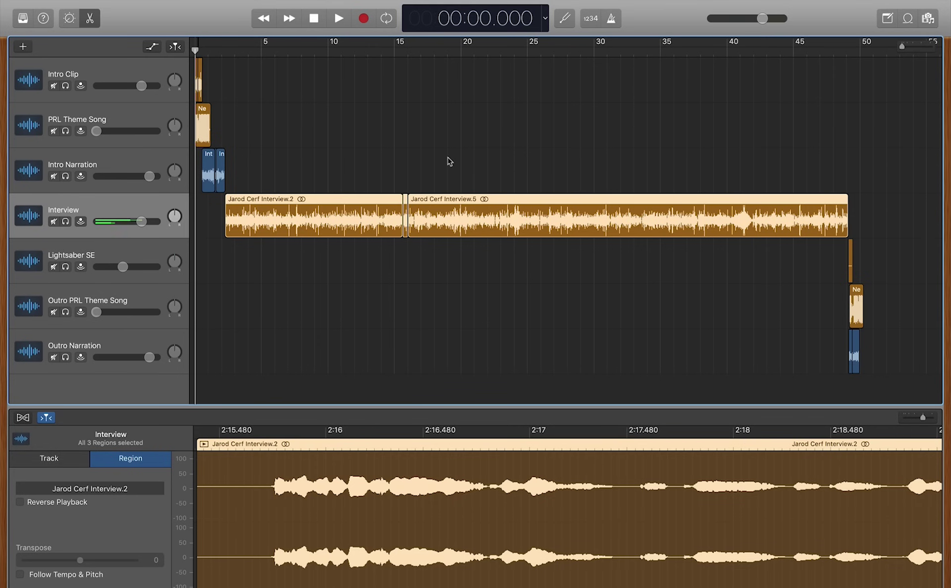
click(436, 144)
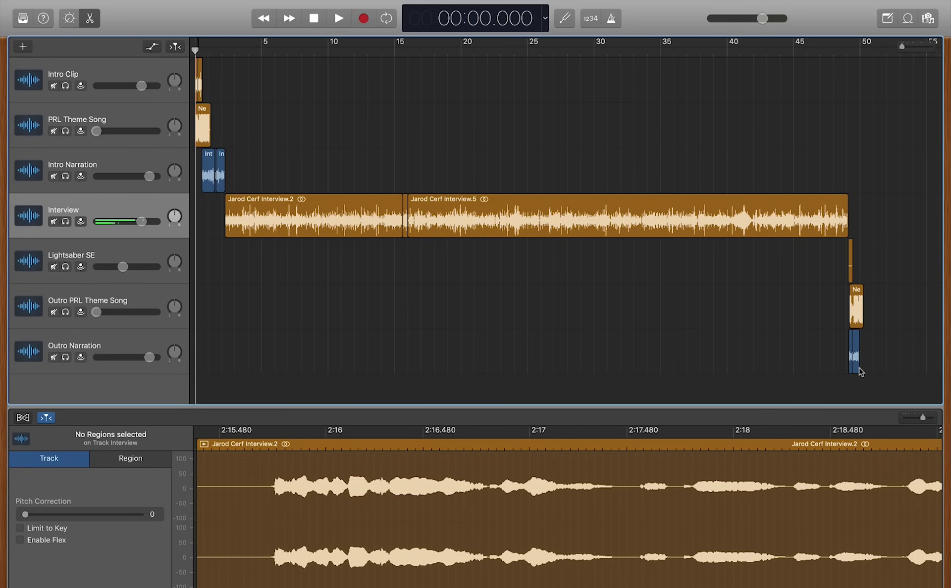
click(100, 74)
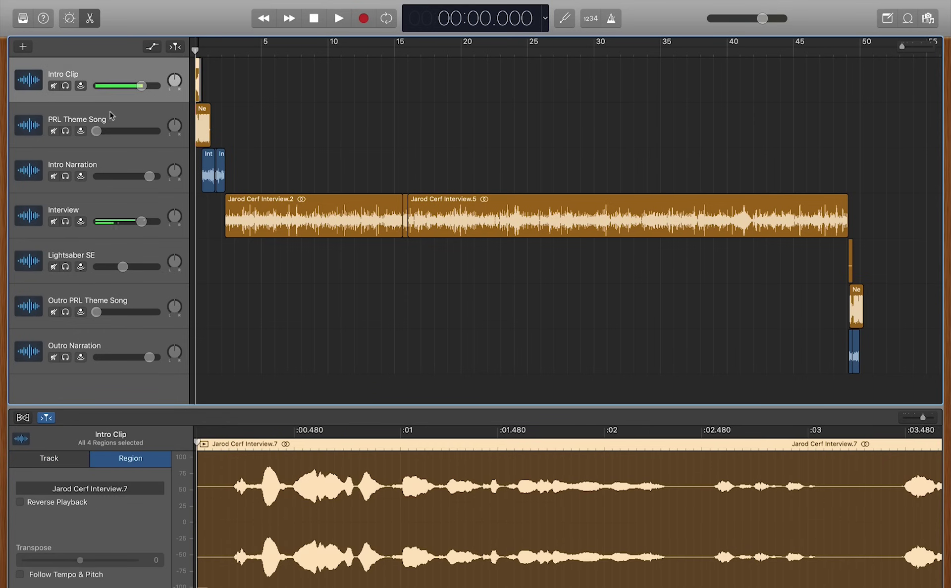
click(111, 115)
click(121, 160)
click(123, 204)
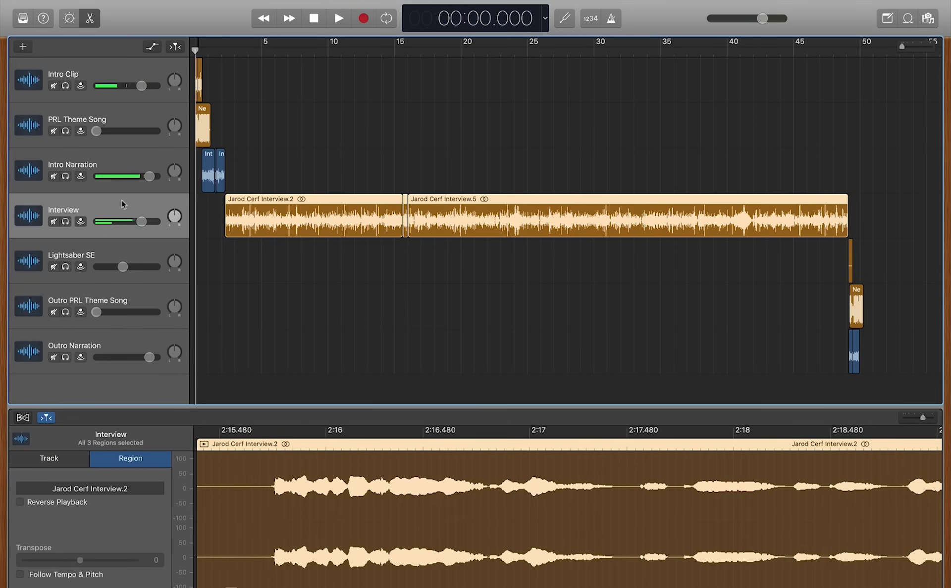
click(137, 77)
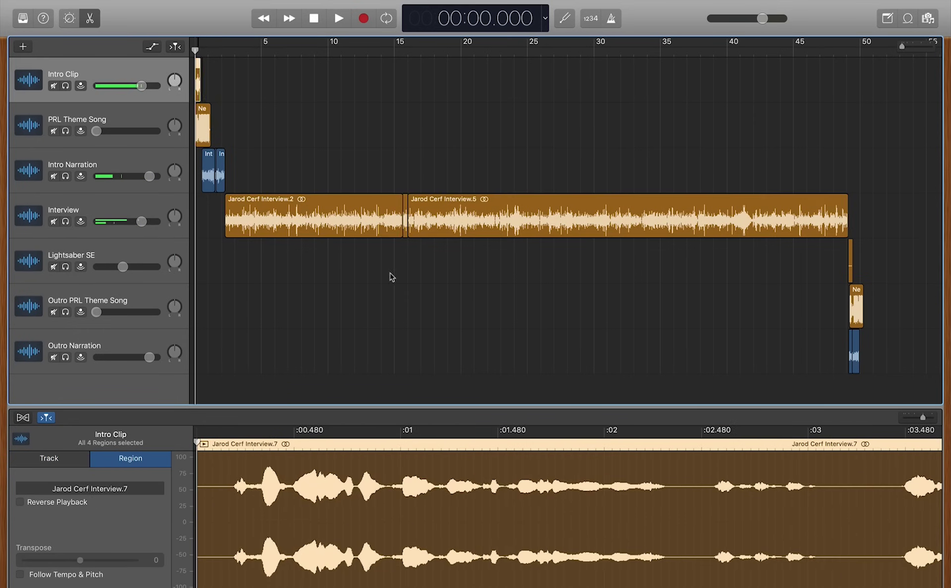
click(111, 121)
click(96, 164)
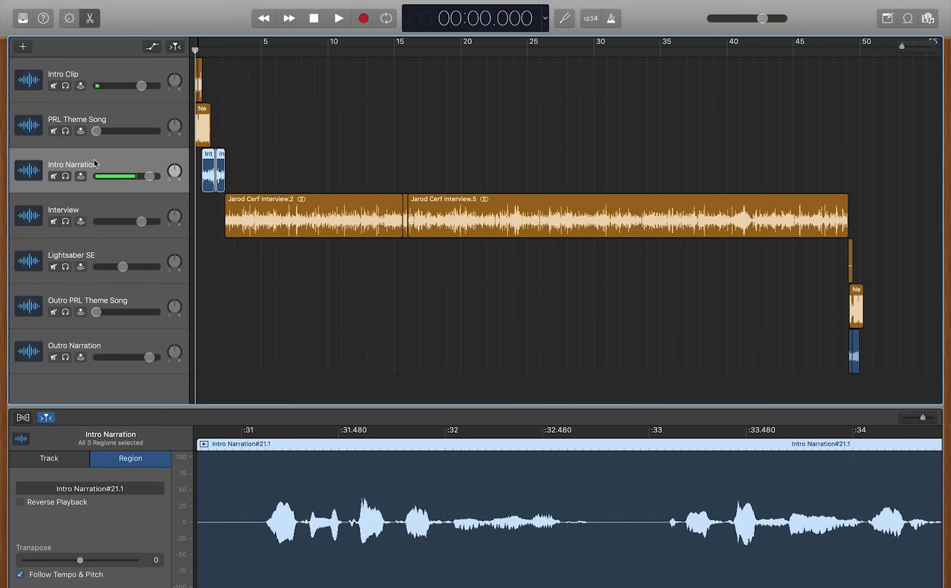
click(104, 212)
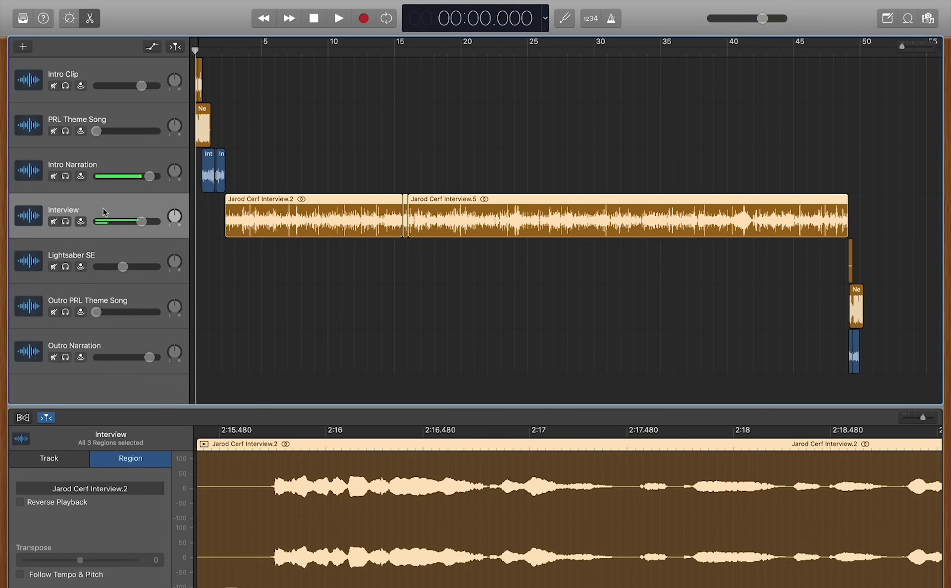
click(95, 257)
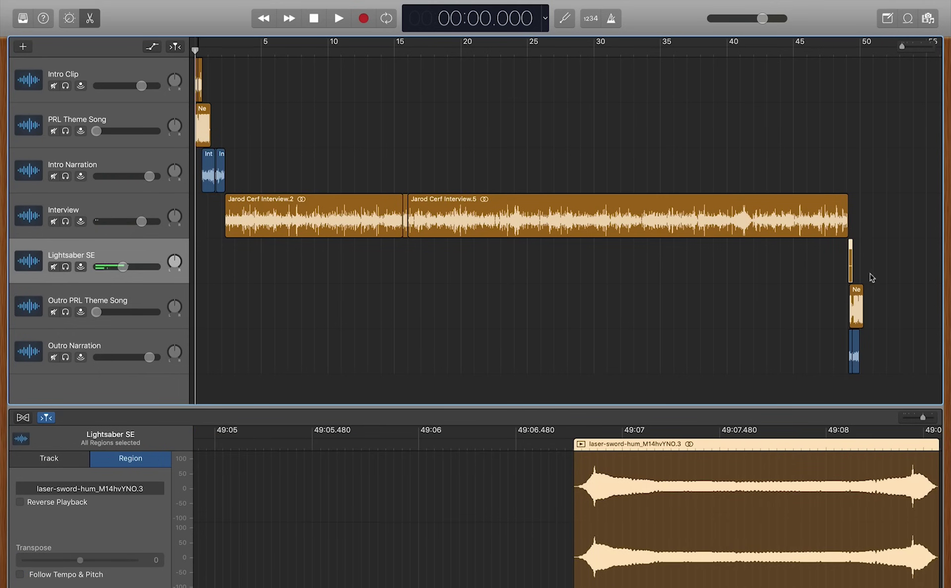
click(139, 297)
click(91, 349)
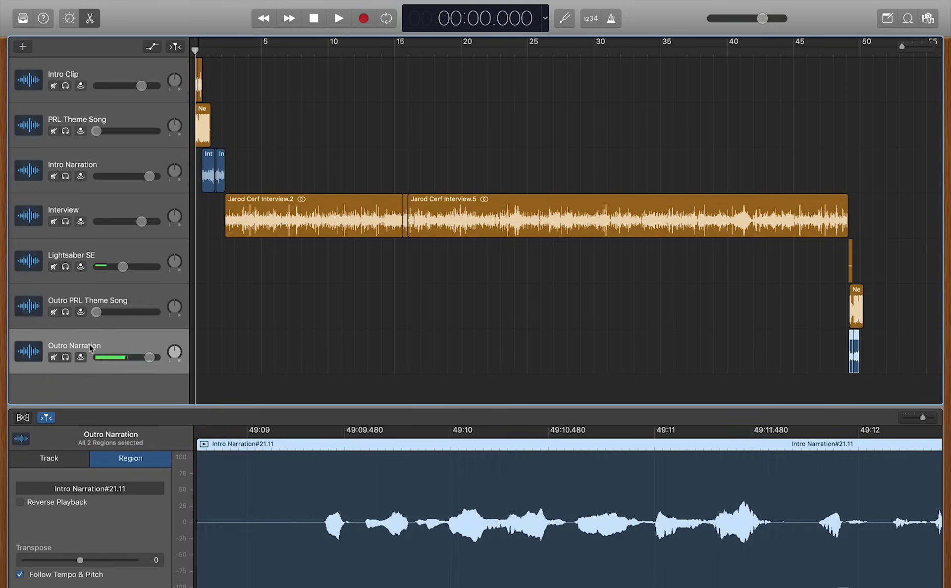
click(108, 84)
click(105, 124)
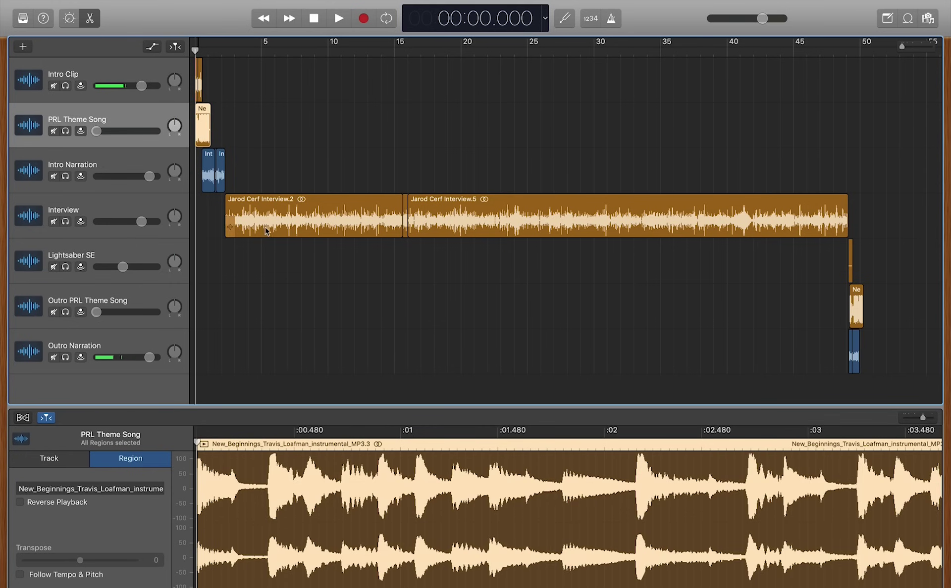
click(121, 167)
click(109, 203)
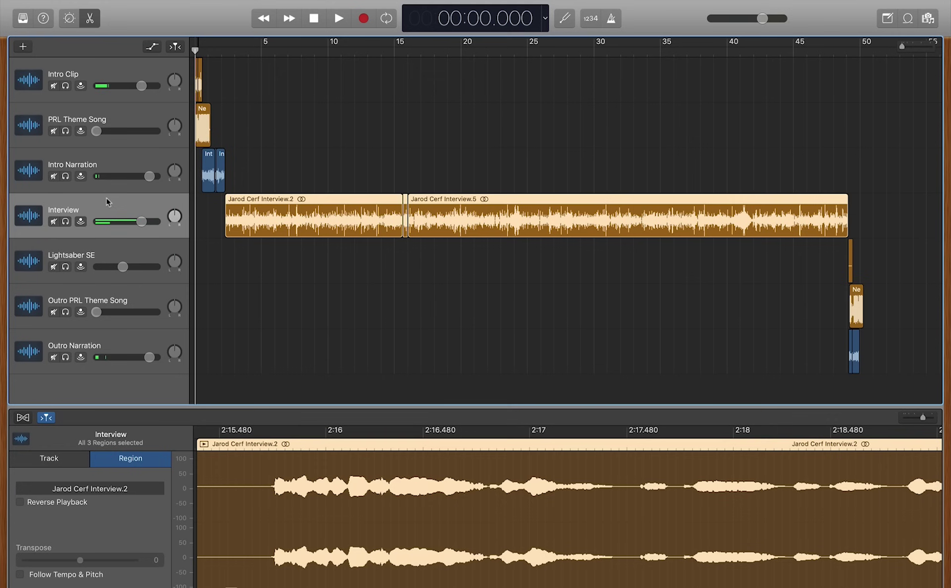
click(118, 253)
click(114, 299)
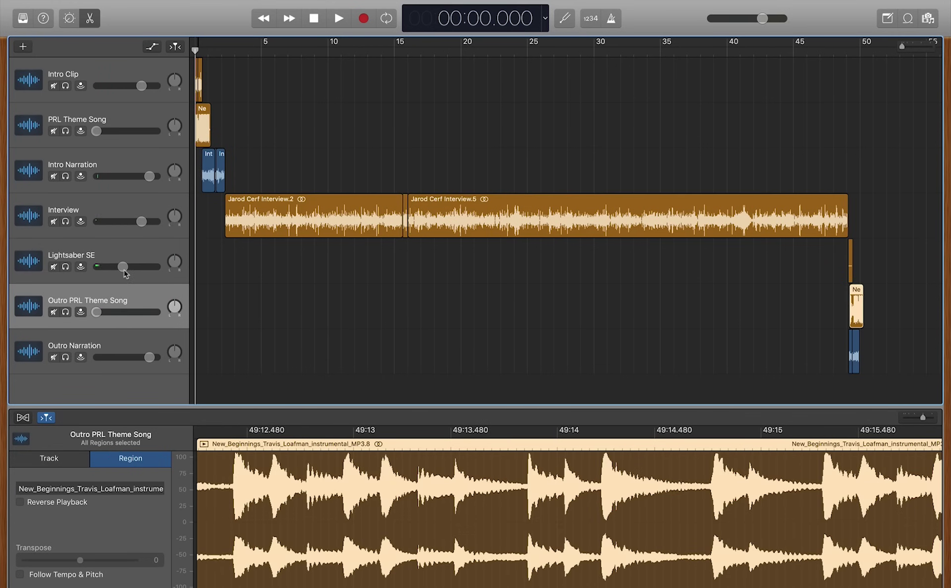
mouse_move(143, 224)
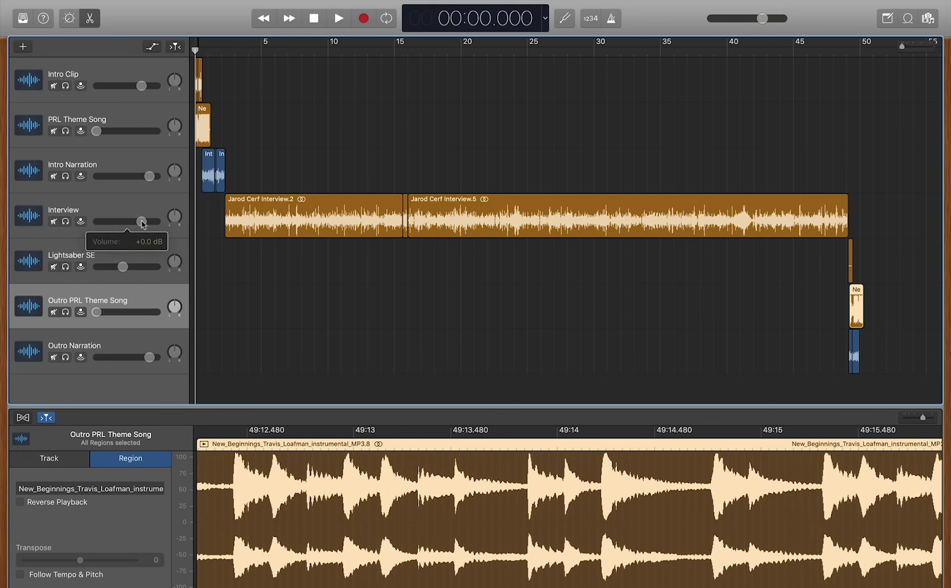
Display all tracks' volume automation, zoom in to inspect the theme song fades, then hide the lanes.
click(152, 47)
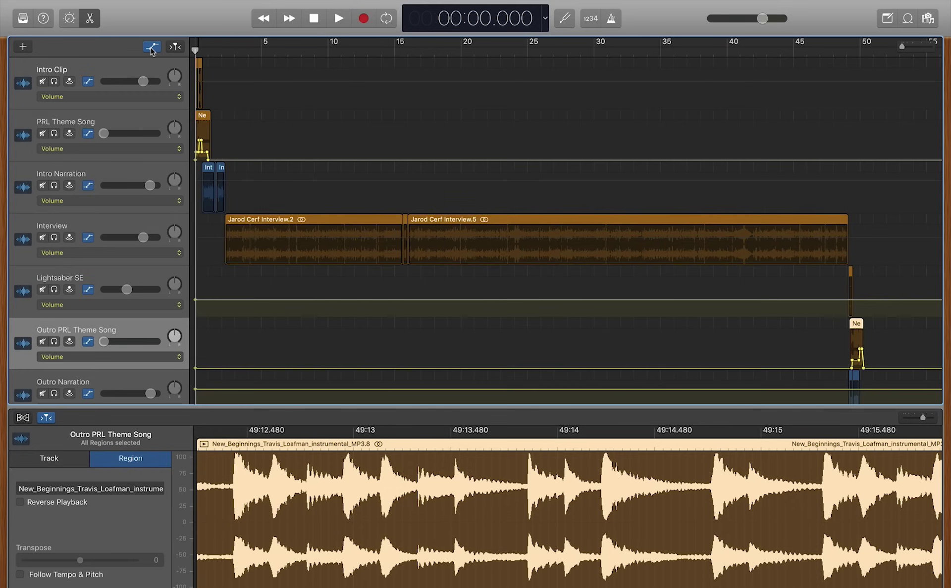
key(z)
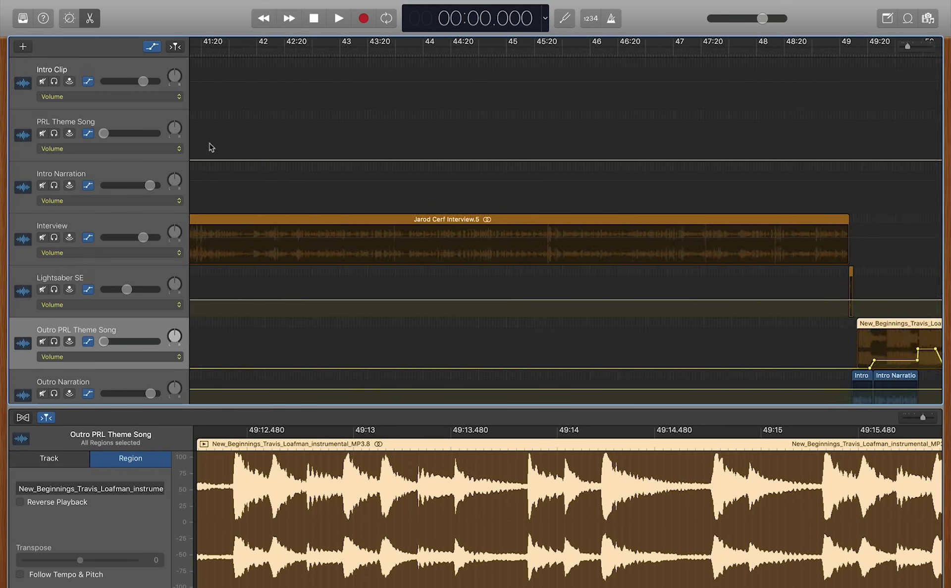
scroll(209, 147, left, 20)
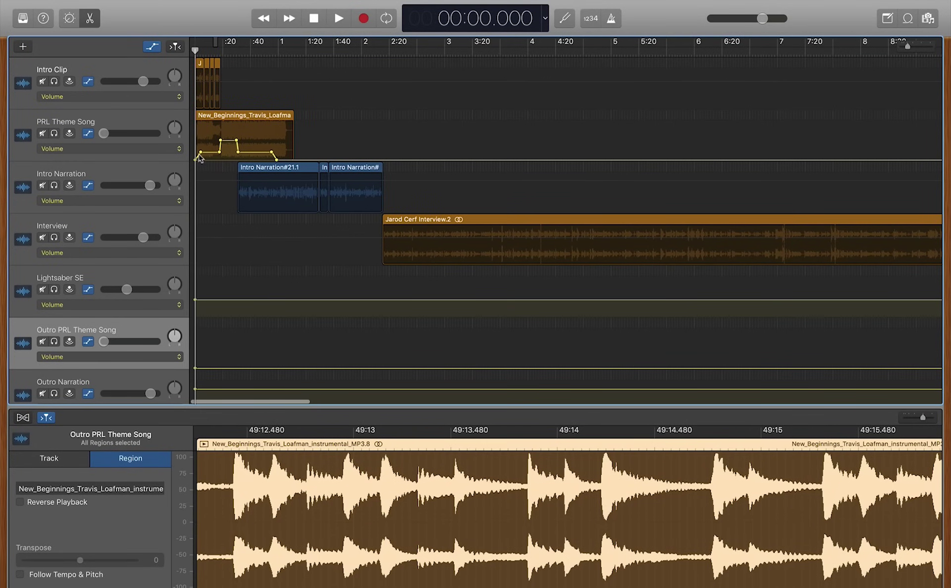
key(shift+super+a)
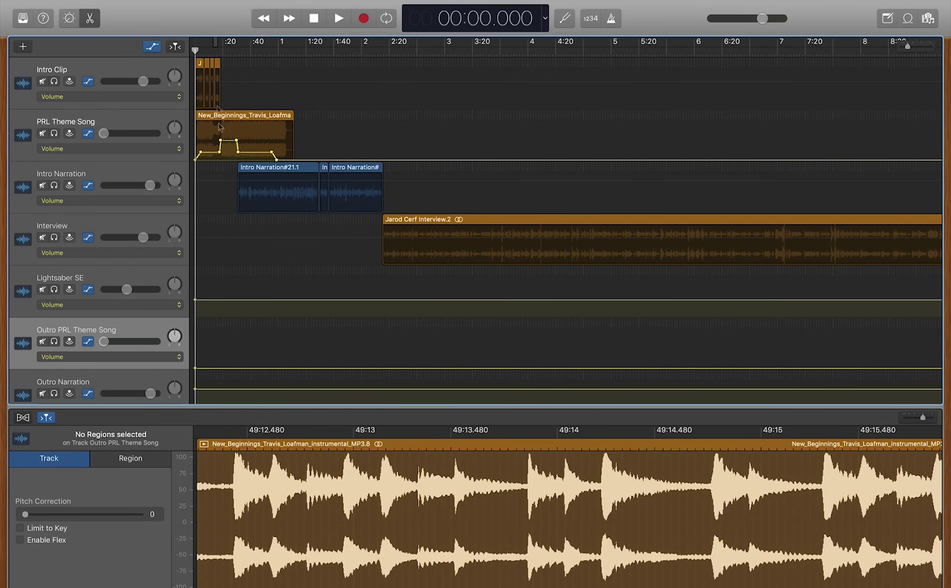
key(super+Right)
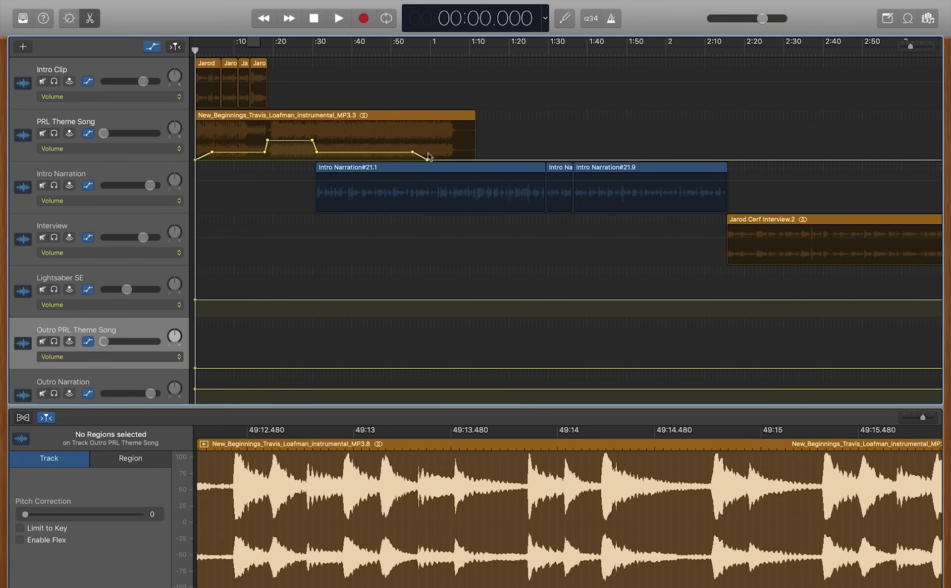
key(super+Left)
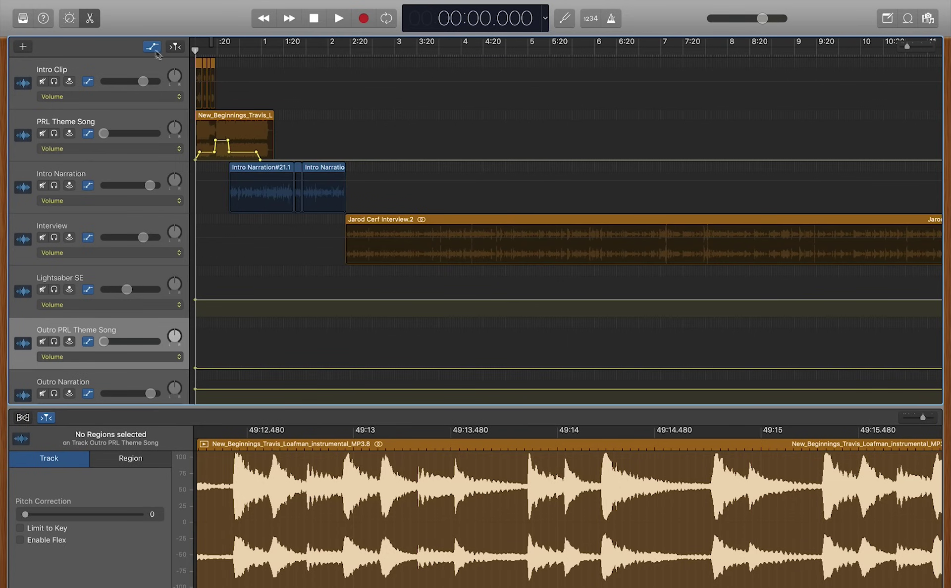
click(153, 47)
Zoom the timeline out until the whole 49-minute episode fits on screen.
key(super+Left)
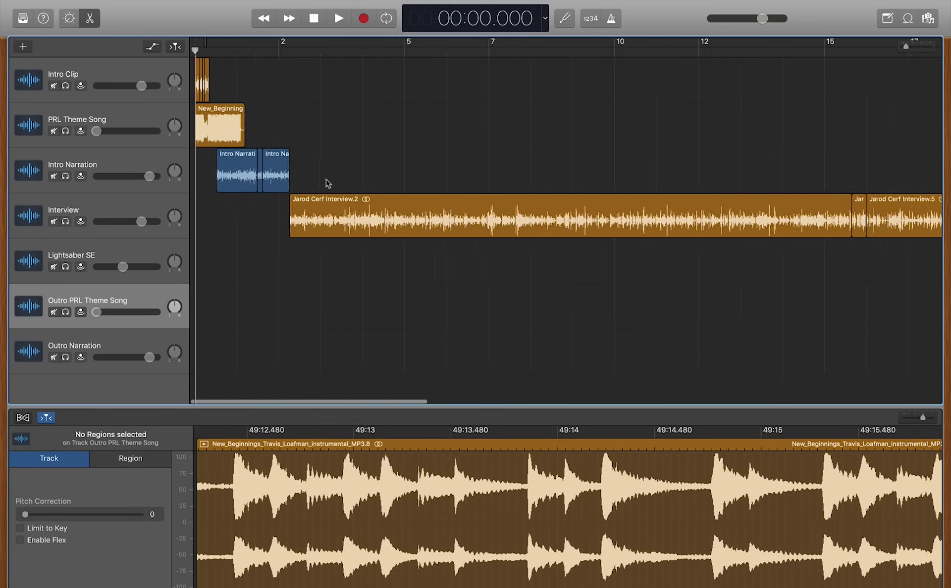
key(super+Left)
key(super+Left)
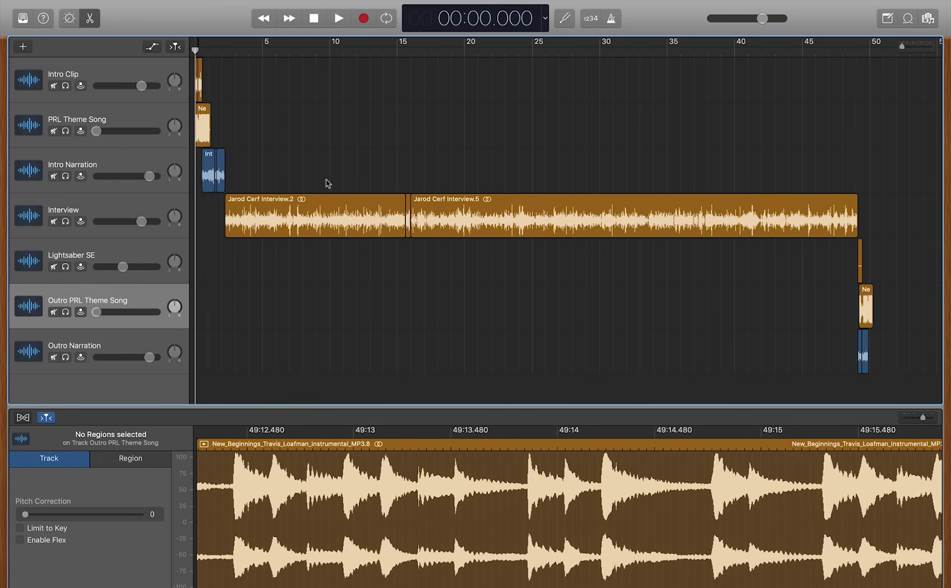
Open the Export Song to Disk dialog from the Share menu.
mouse_move(226, 3)
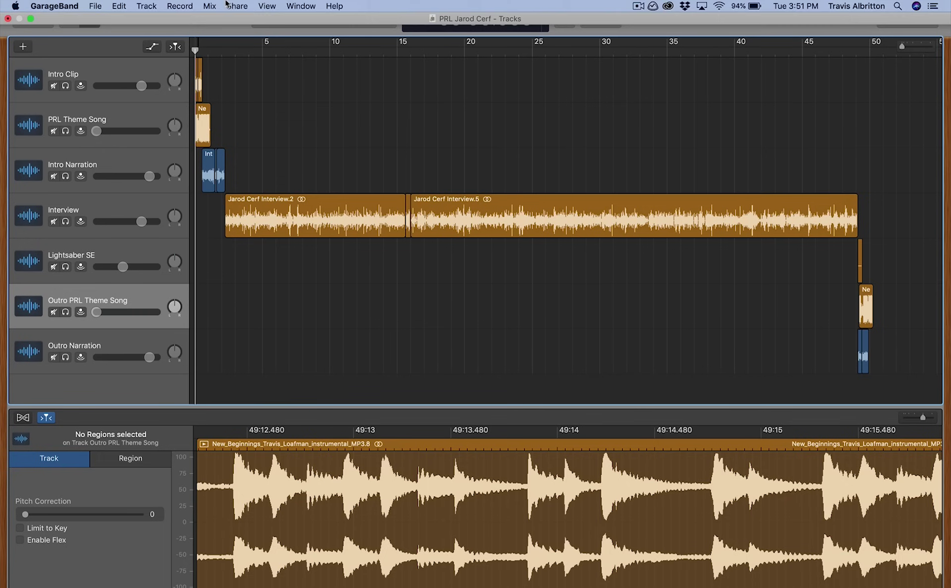
click(95, 6)
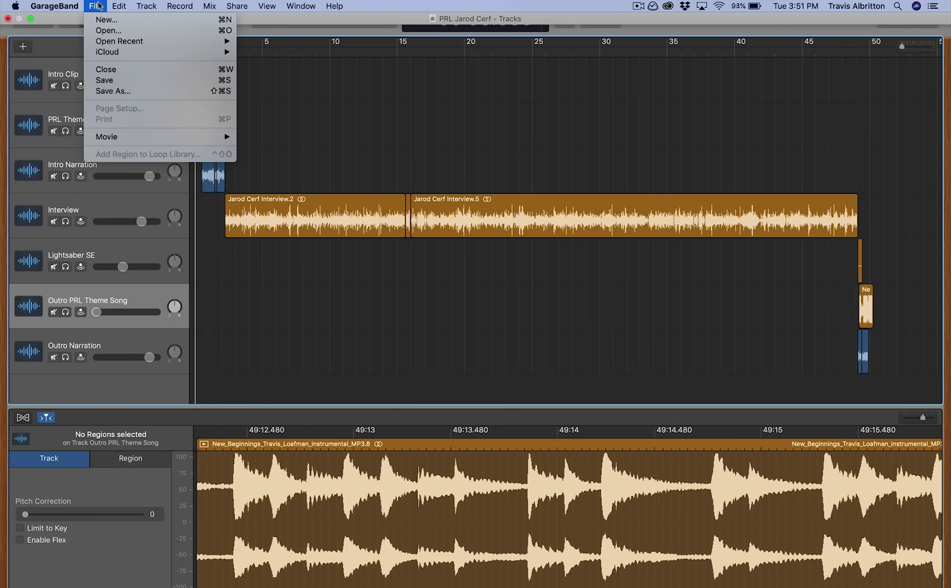
mouse_move(159, 4)
mouse_move(232, 6)
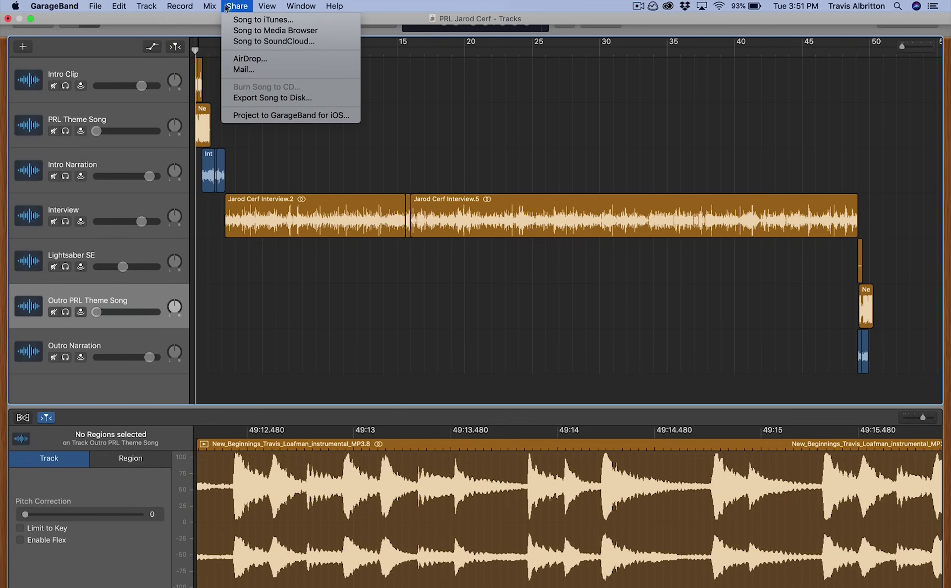
click(247, 99)
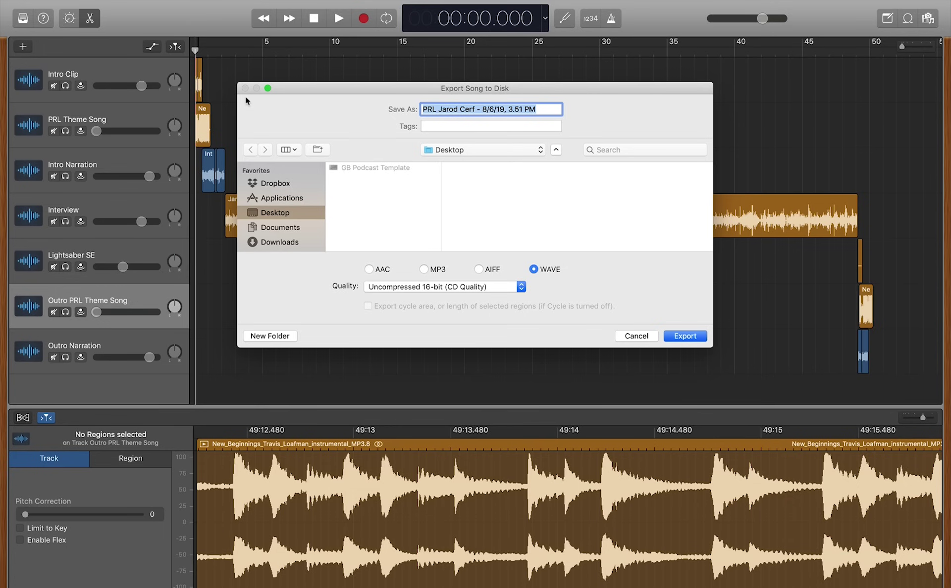
Remove the date and time suffix from the export file name.
click(439, 110)
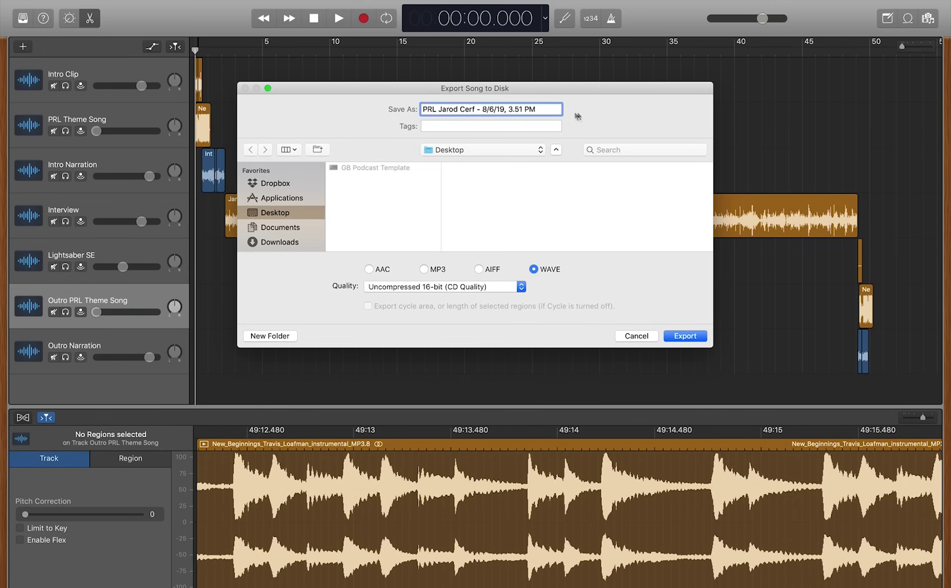
drag(475, 110, 545, 115)
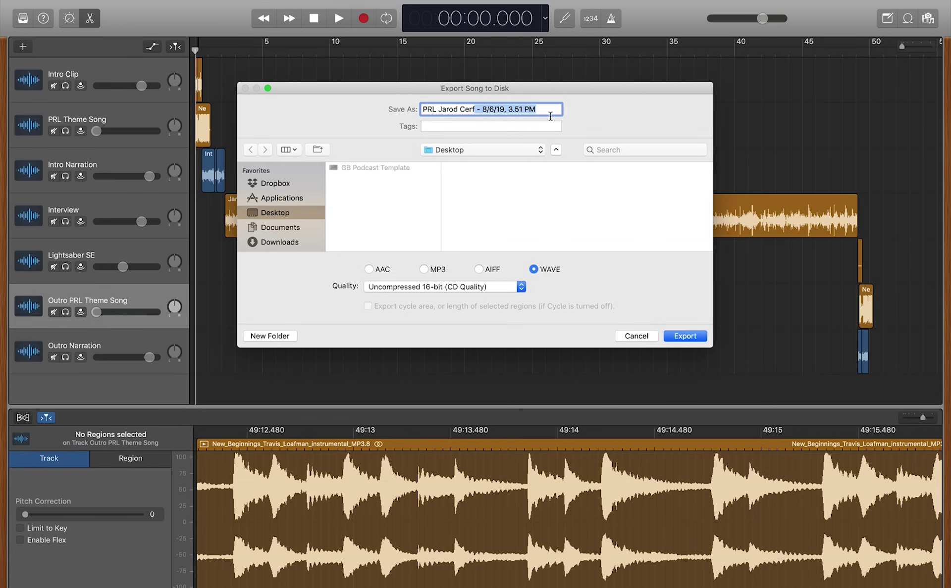
key(BackSpace)
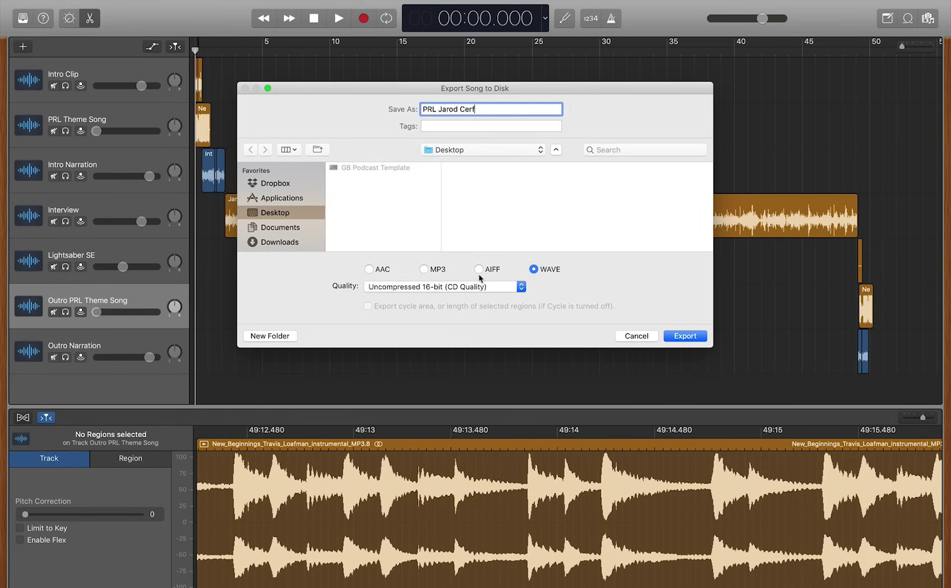
Set the export format to WAVE with Uncompressed 16-bit (CD Quality).
click(424, 270)
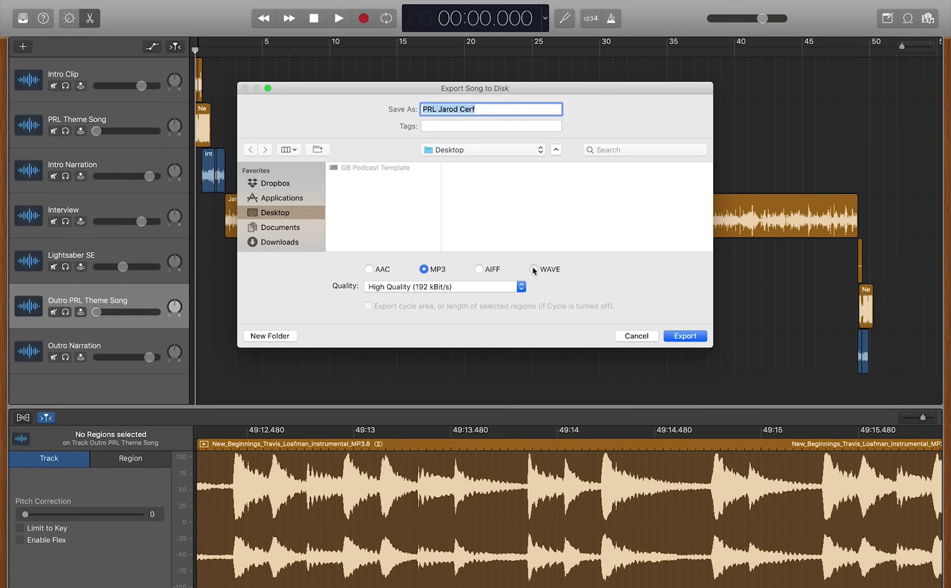
click(534, 270)
click(427, 270)
click(429, 286)
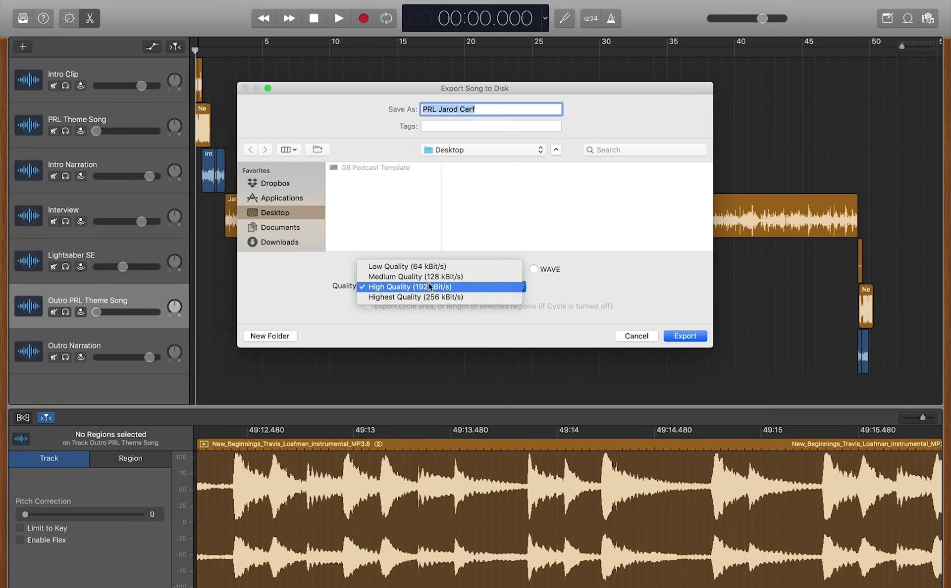
click(446, 291)
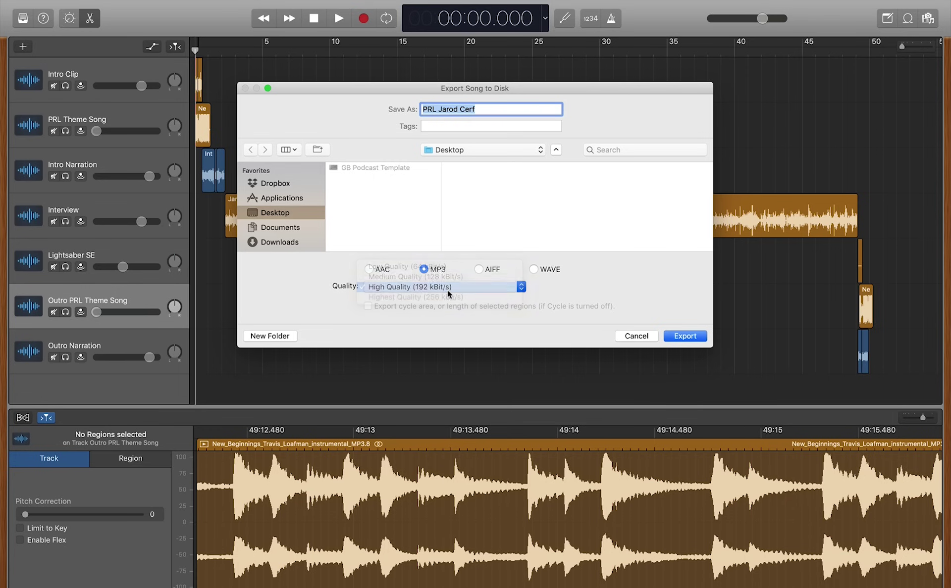
click(534, 270)
click(486, 286)
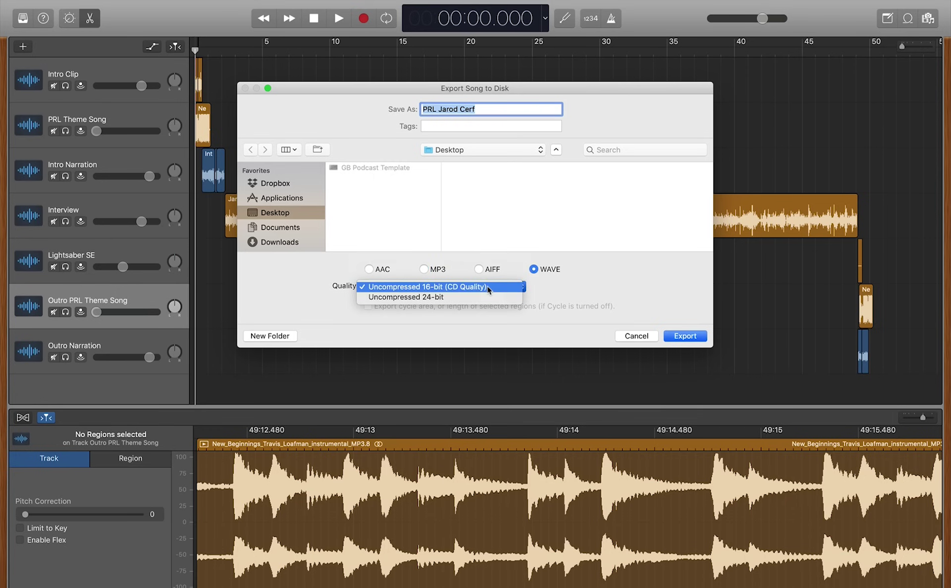
click(468, 297)
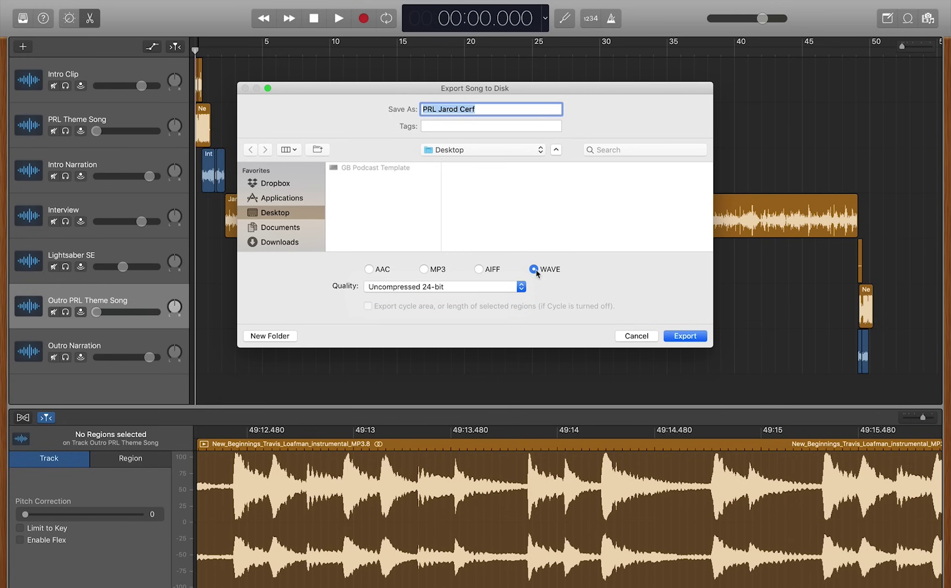
click(519, 287)
click(503, 275)
Export the episode to the Desktop as a WAVE file.
click(685, 335)
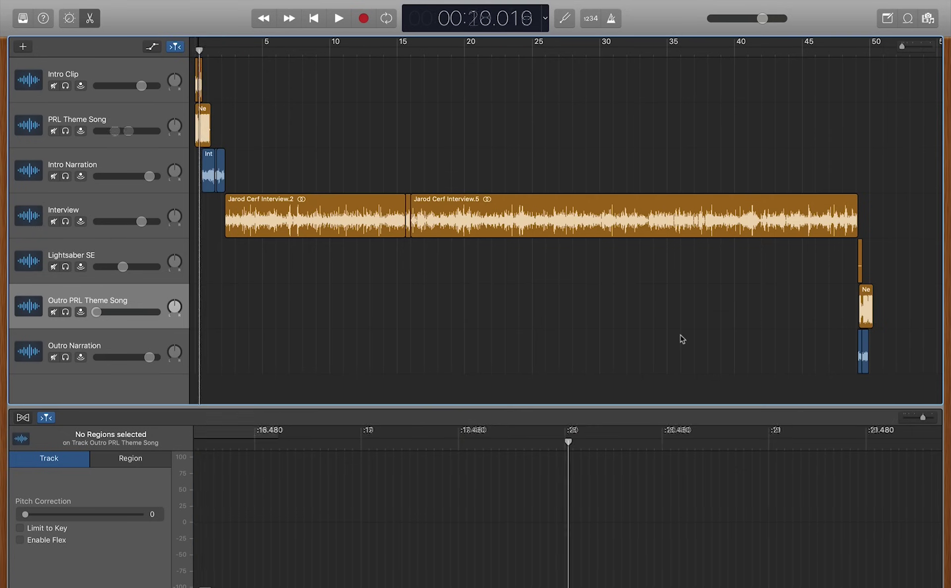